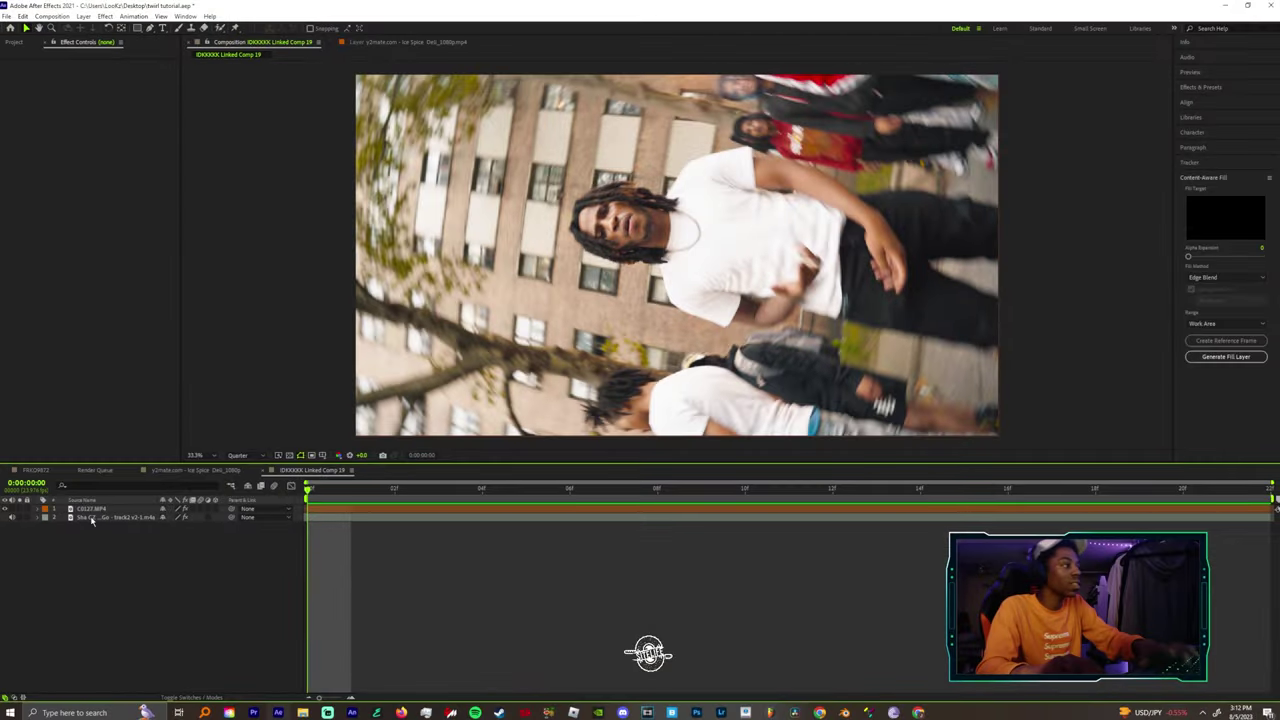
Delete the duplicate C0127 layer, leaving C0127.MP4 selected above the audio track.
{"action": "left_click_drag", "start_coordinate": [310, 489], "coordinate": [339, 541]}
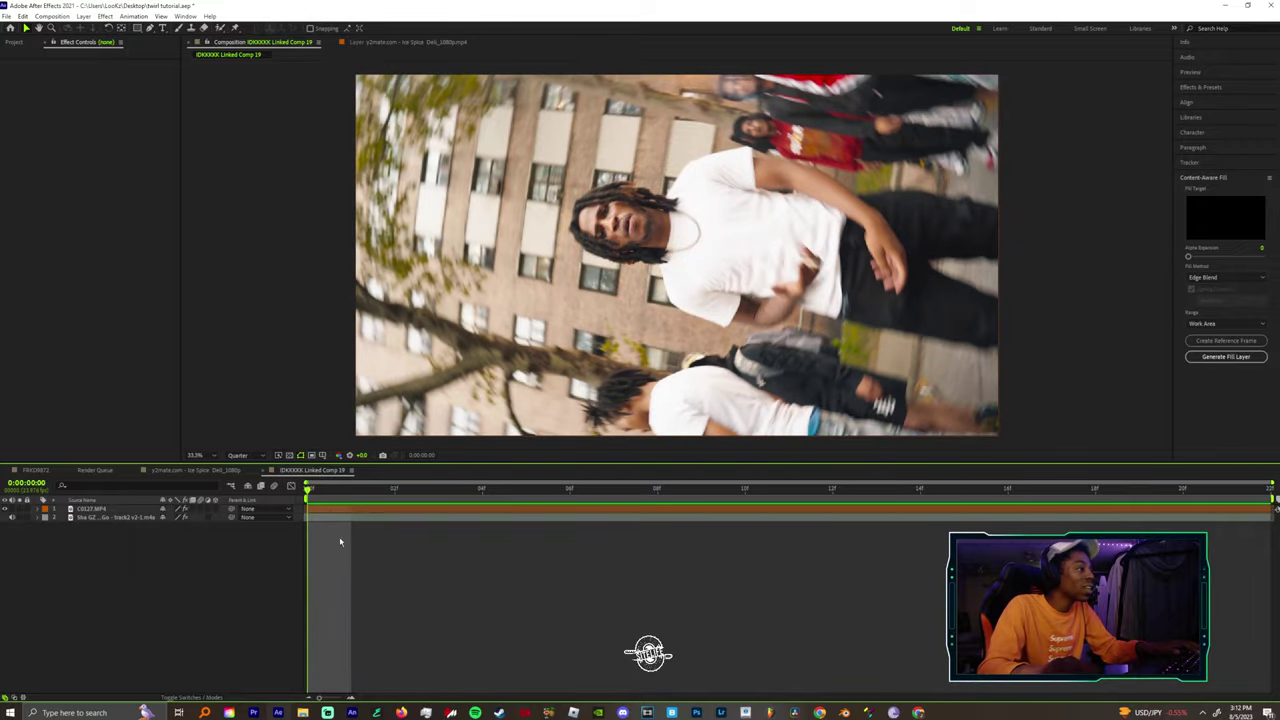
{"action": "left_click", "coordinate": [330, 511]}
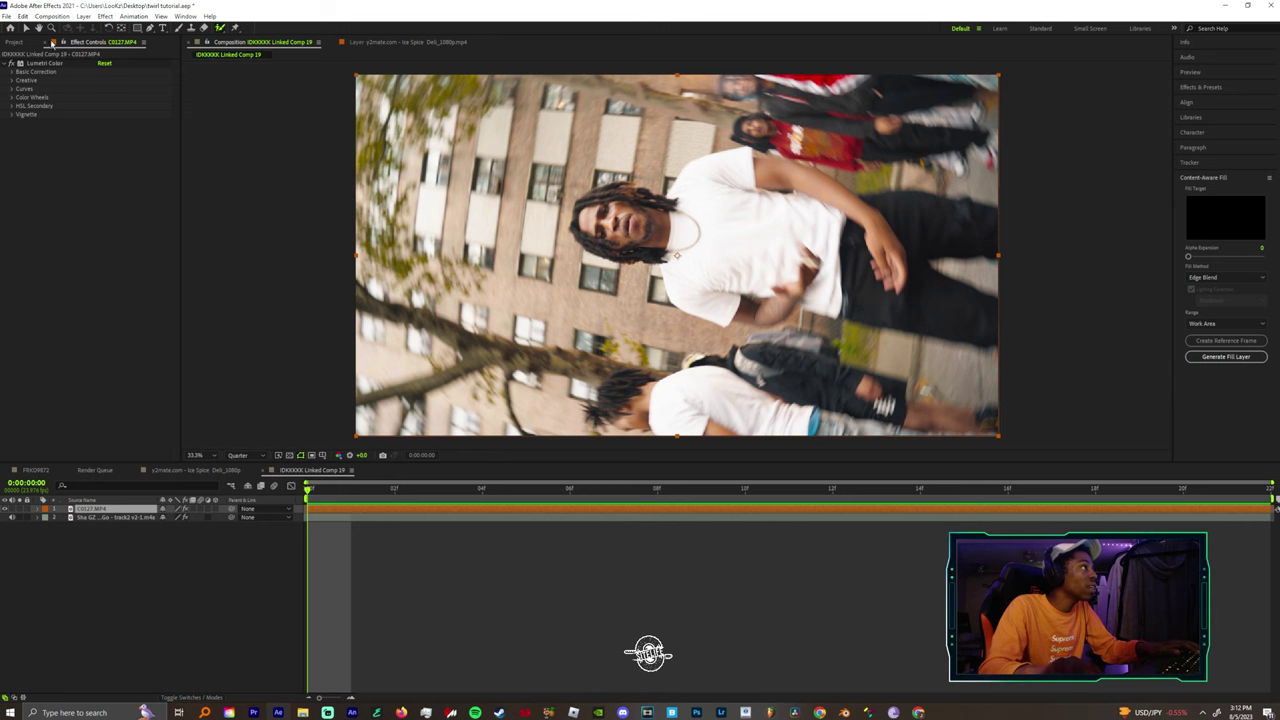
Open C0127.MP4 in its Layer view, fit it to the window, and pick the Roto Brush tool.
{"action": "left_click", "coordinate": [83, 16]}
{"action": "left_click", "coordinate": [117, 55]}
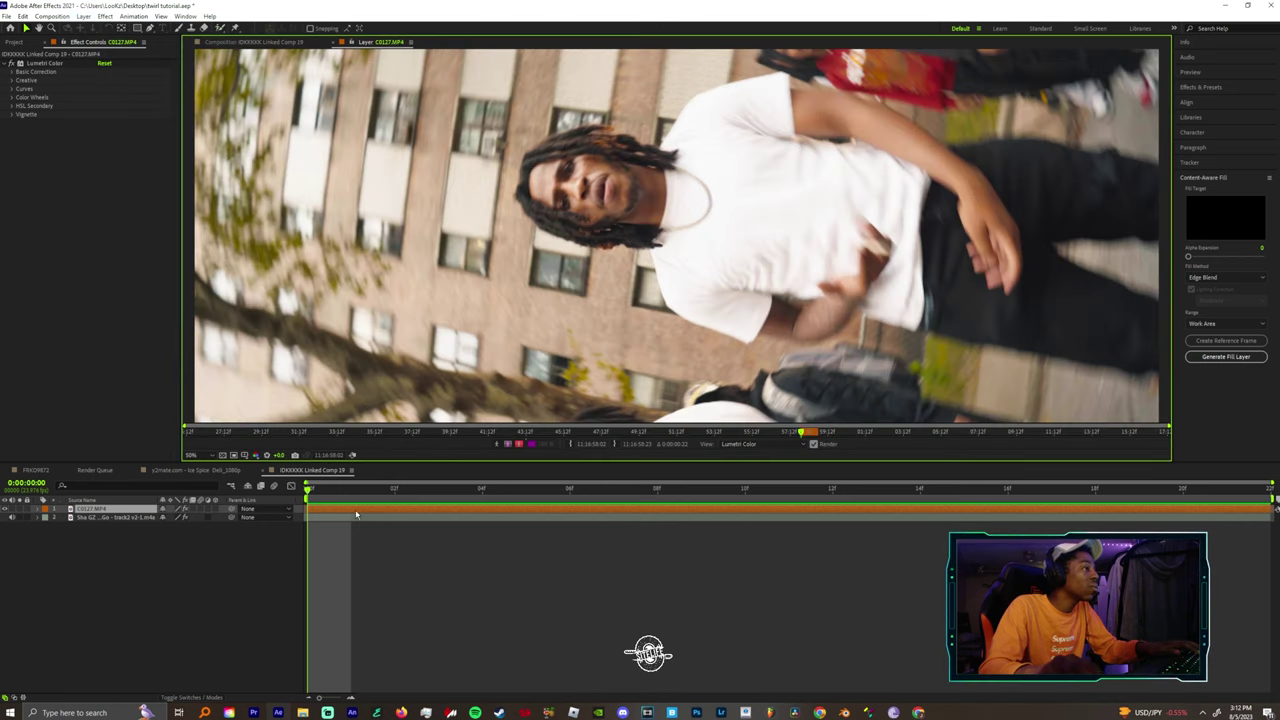
{"action": "key", "text": "comma"}
{"action": "key", "text": "comma"}
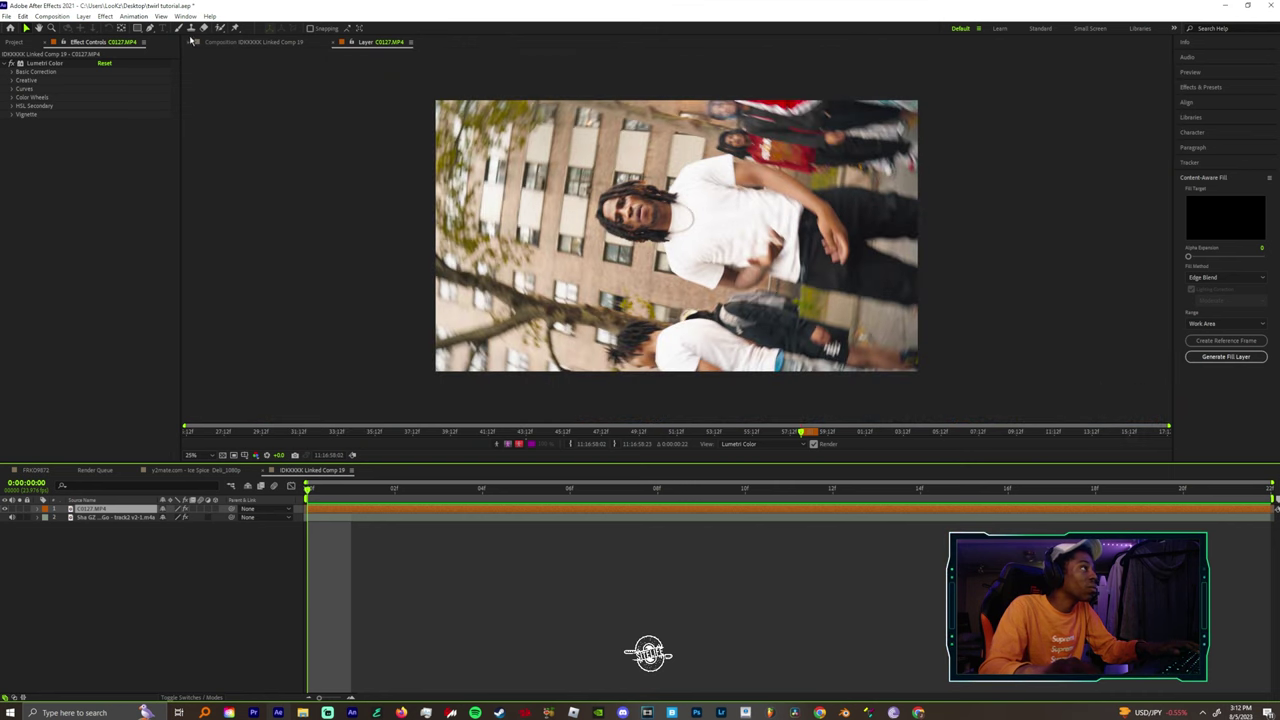
{"action": "left_click", "coordinate": [220, 28]}
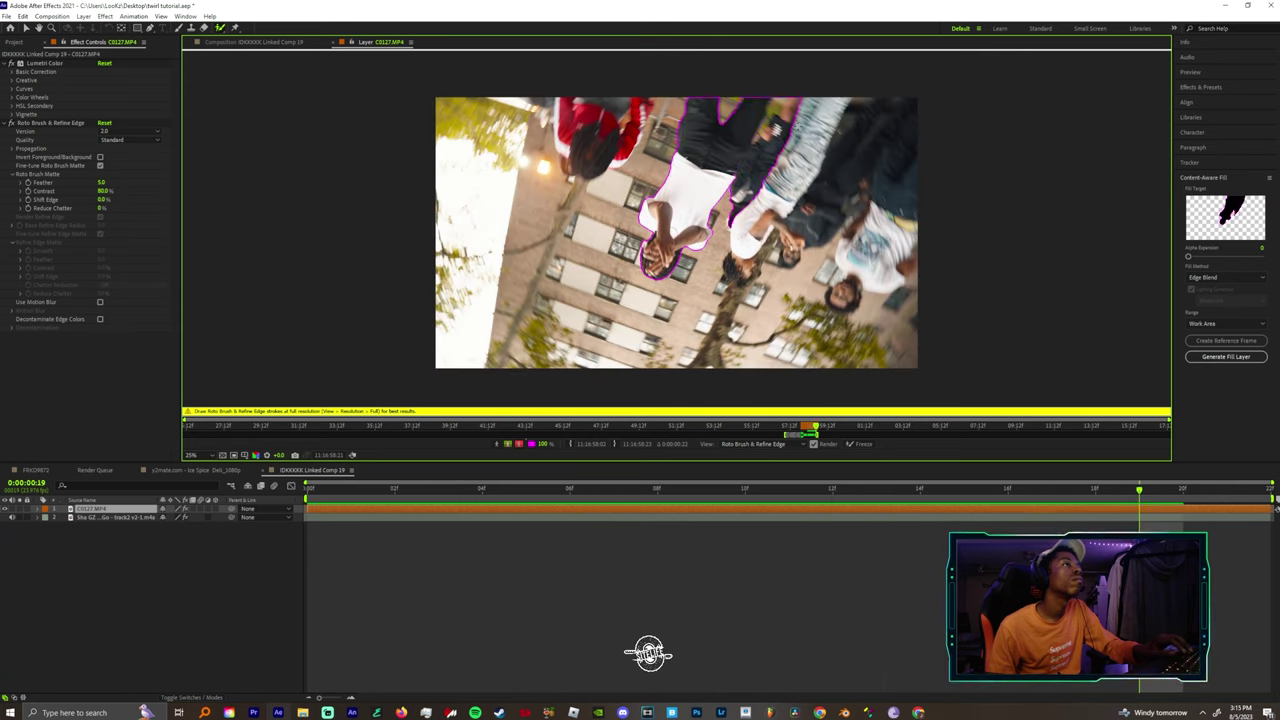
Set the roto matte Feather to 22, enable Use Motion Blur, and freeze the propagation.
{"action": "left_click", "coordinate": [102, 184]}
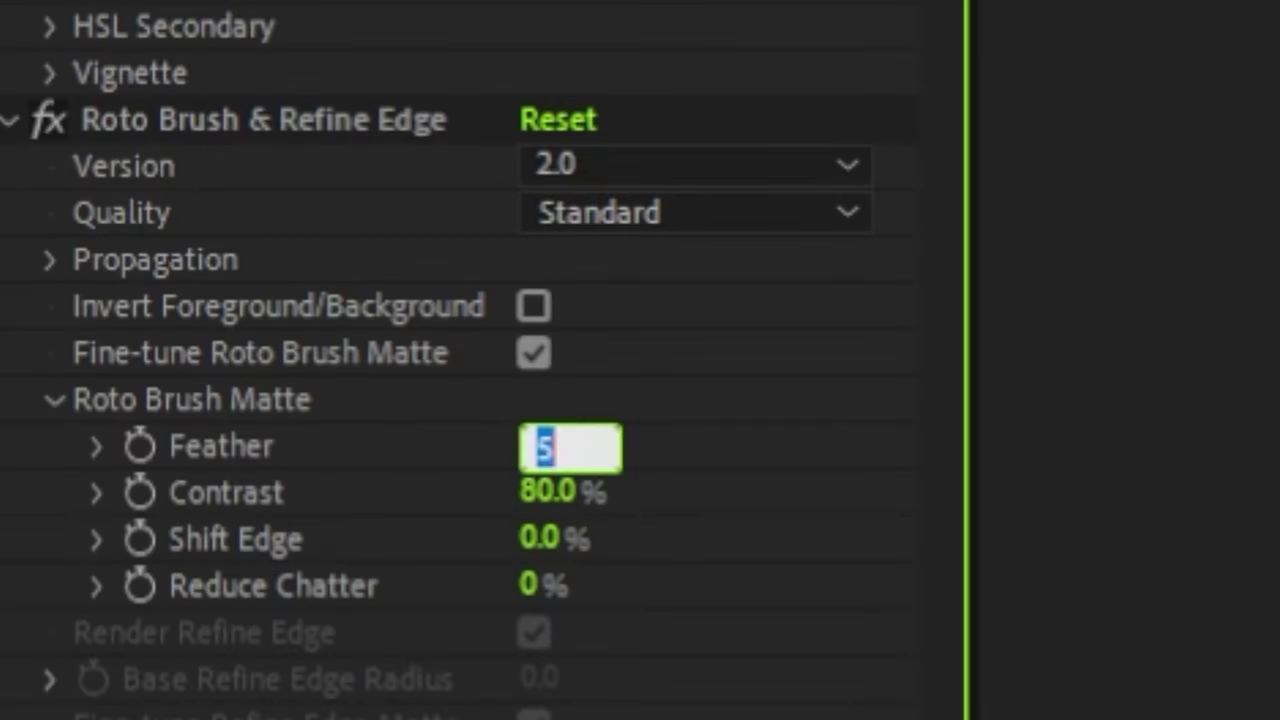
{"action": "scroll", "coordinate": [580, 700], "scroll_direction": "down", "scroll_amount": 10}
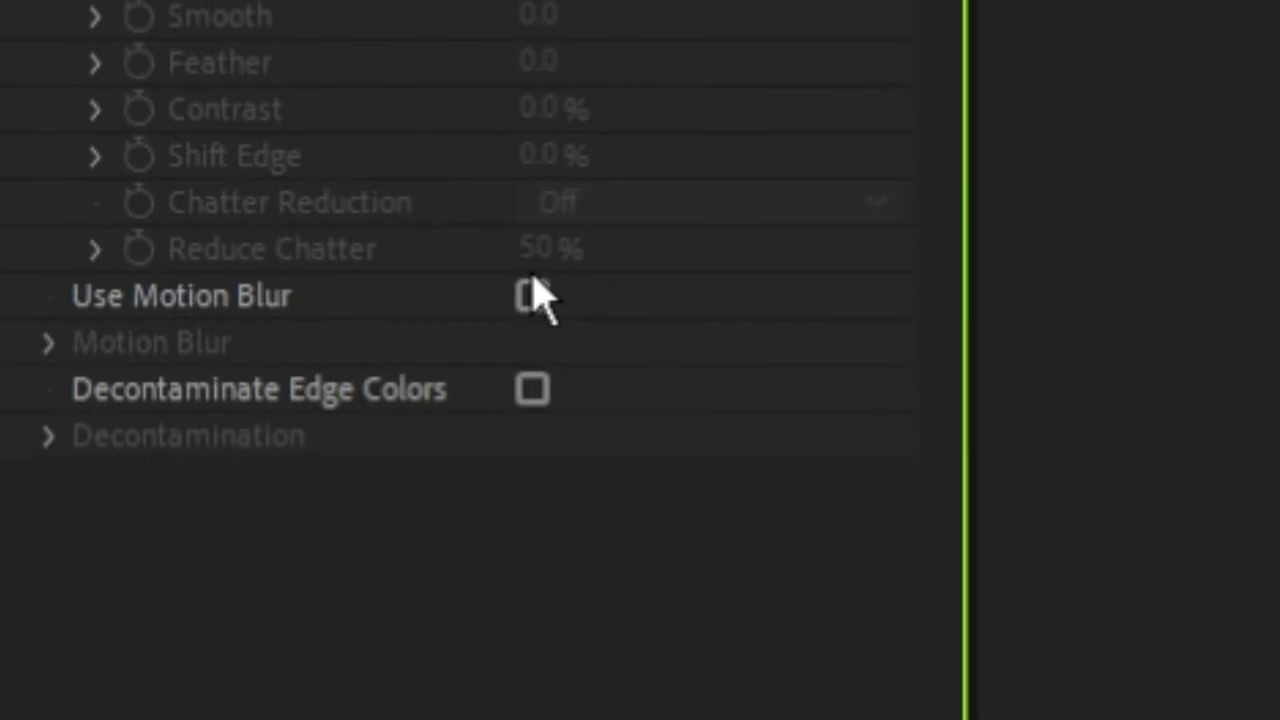
{"action": "left_click", "coordinate": [535, 305]}
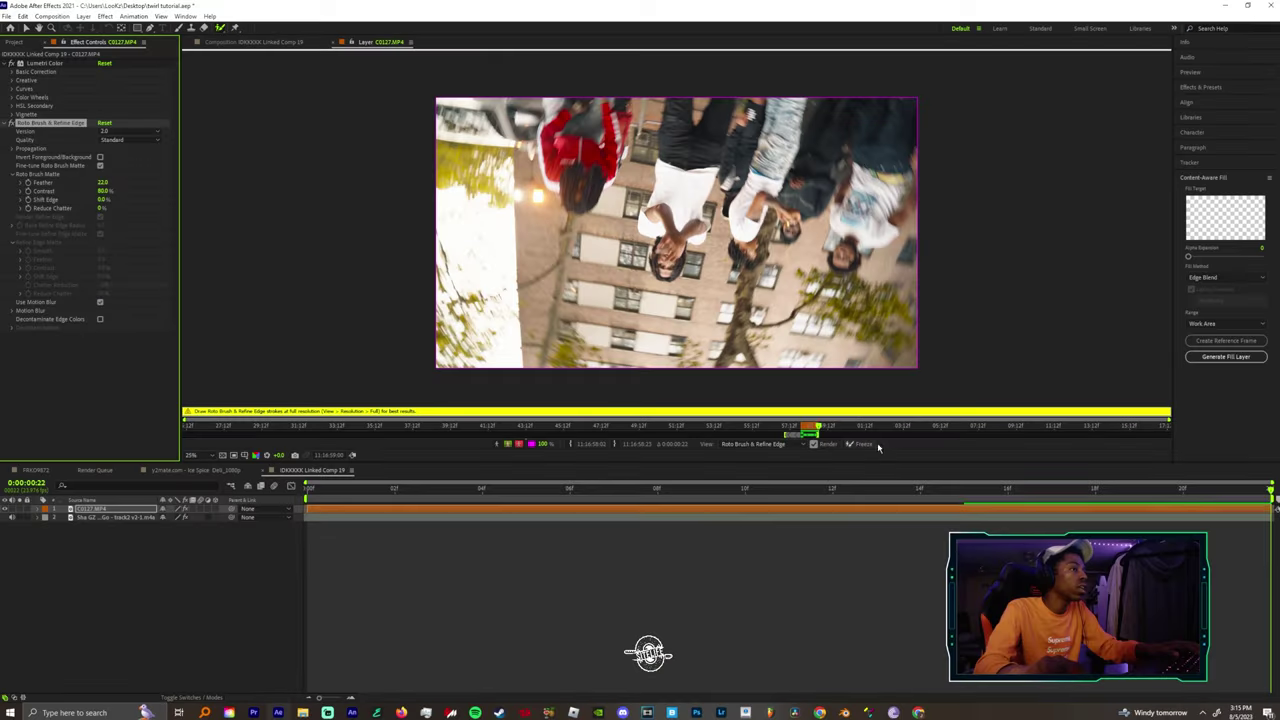
{"action": "left_click", "coordinate": [864, 444]}
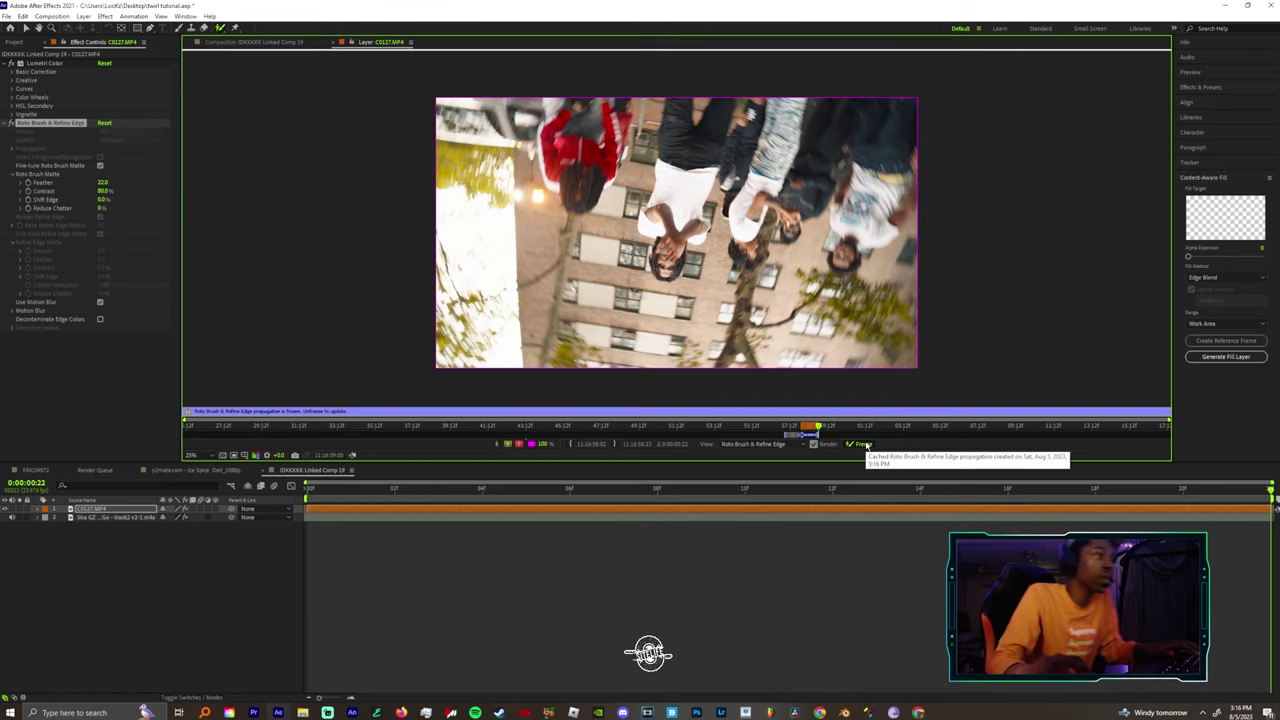
Back in the composition at the first frame, duplicate the cut-out dancer layer.
{"action": "left_click", "coordinate": [255, 42]}
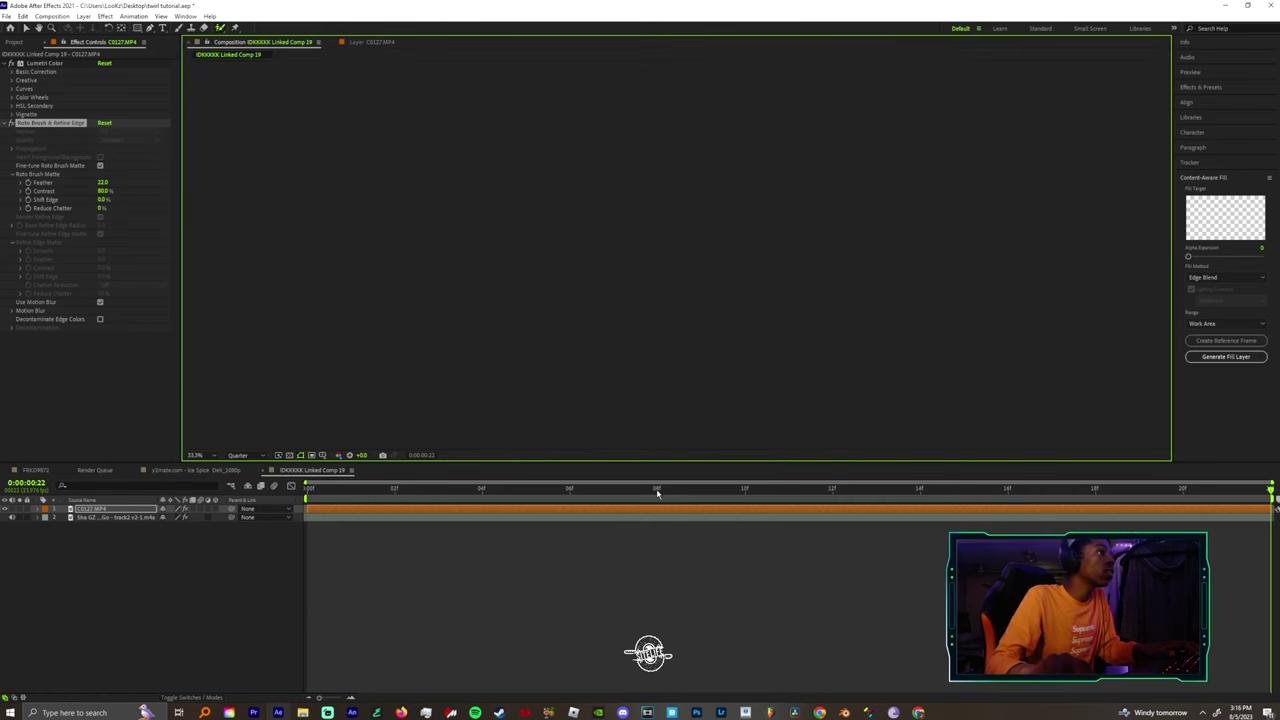
{"action": "left_click", "coordinate": [25, 29]}
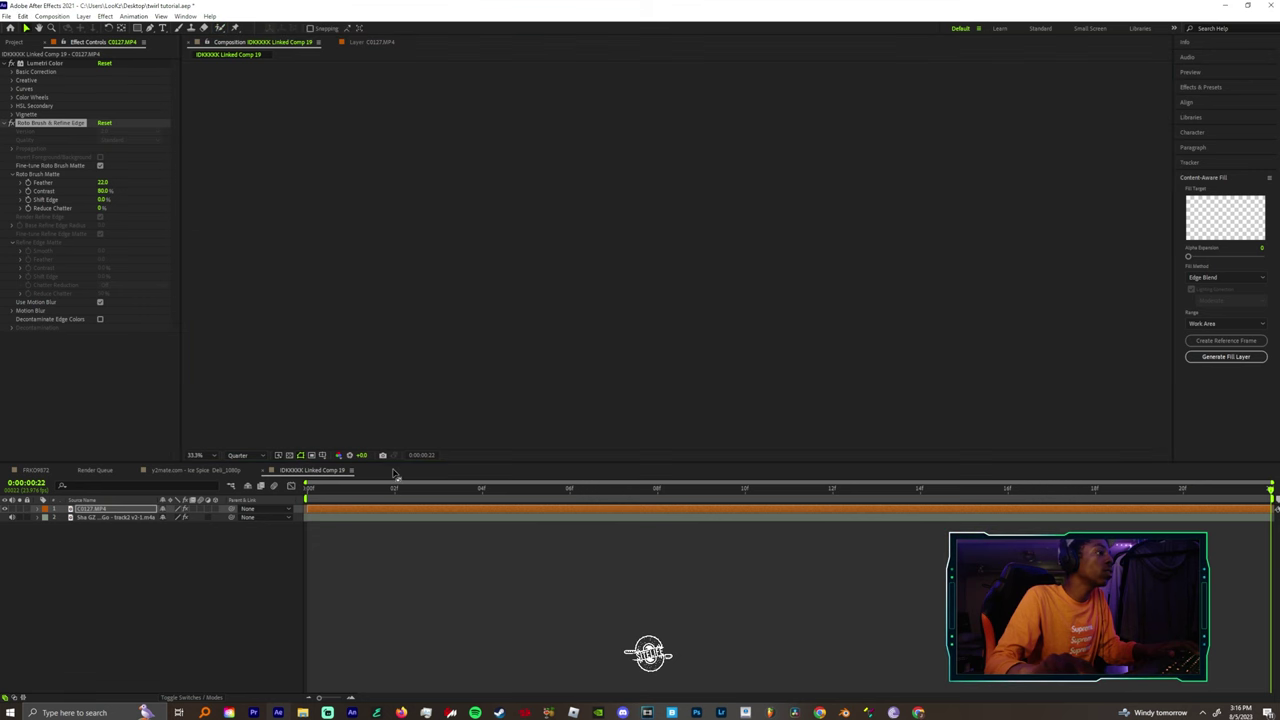
{"action": "key", "text": "Home"}
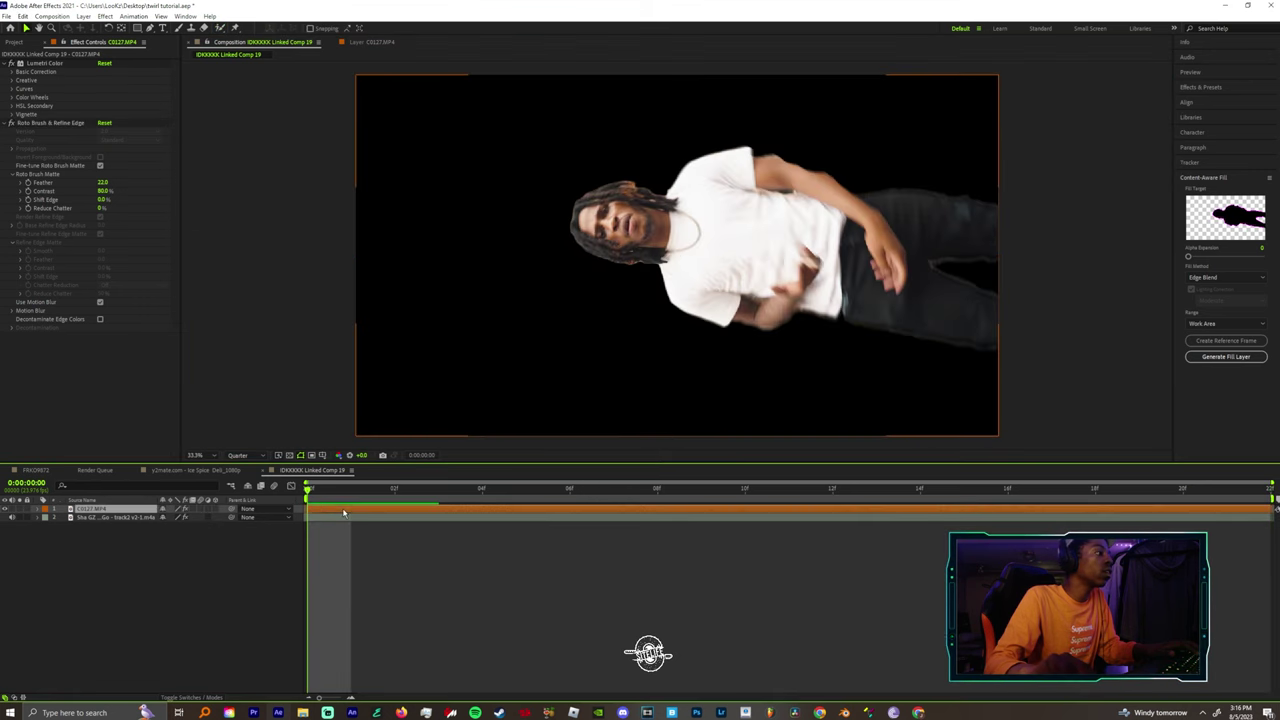
{"action": "key", "text": "ctrl+d"}
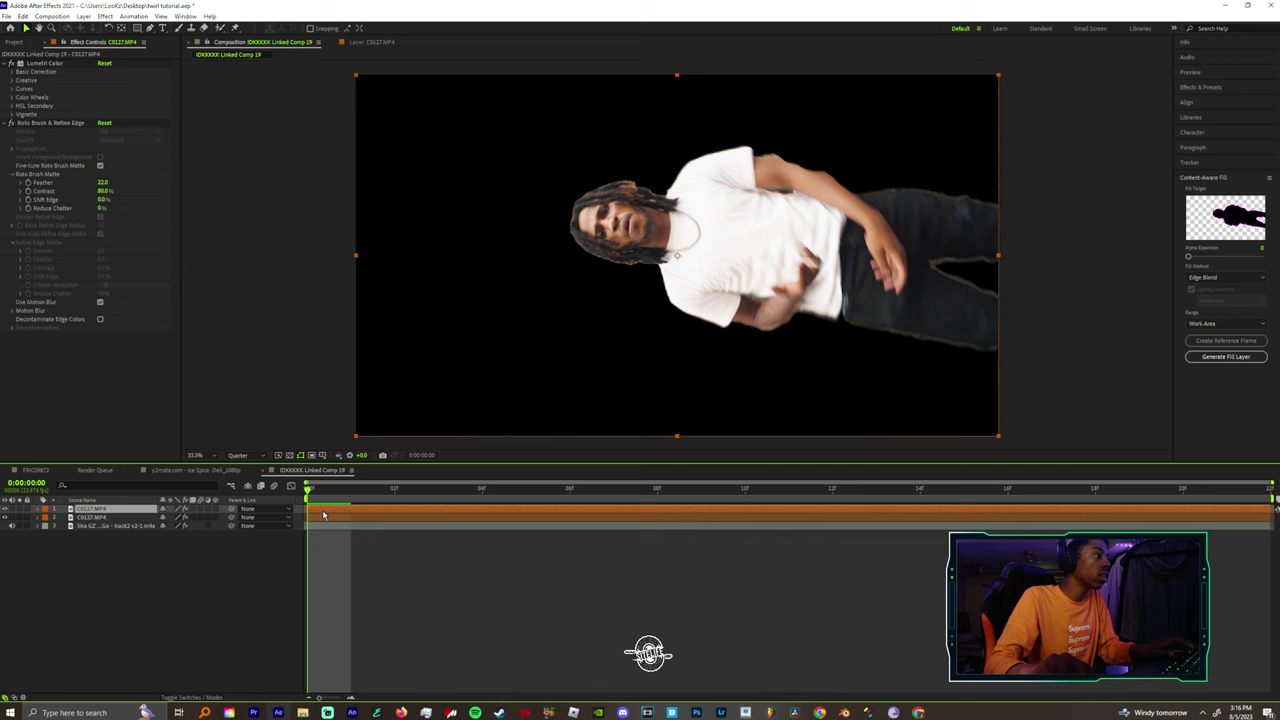
Give the duplicated dancer layer a green label.
{"action": "left_click", "coordinate": [106, 518]}
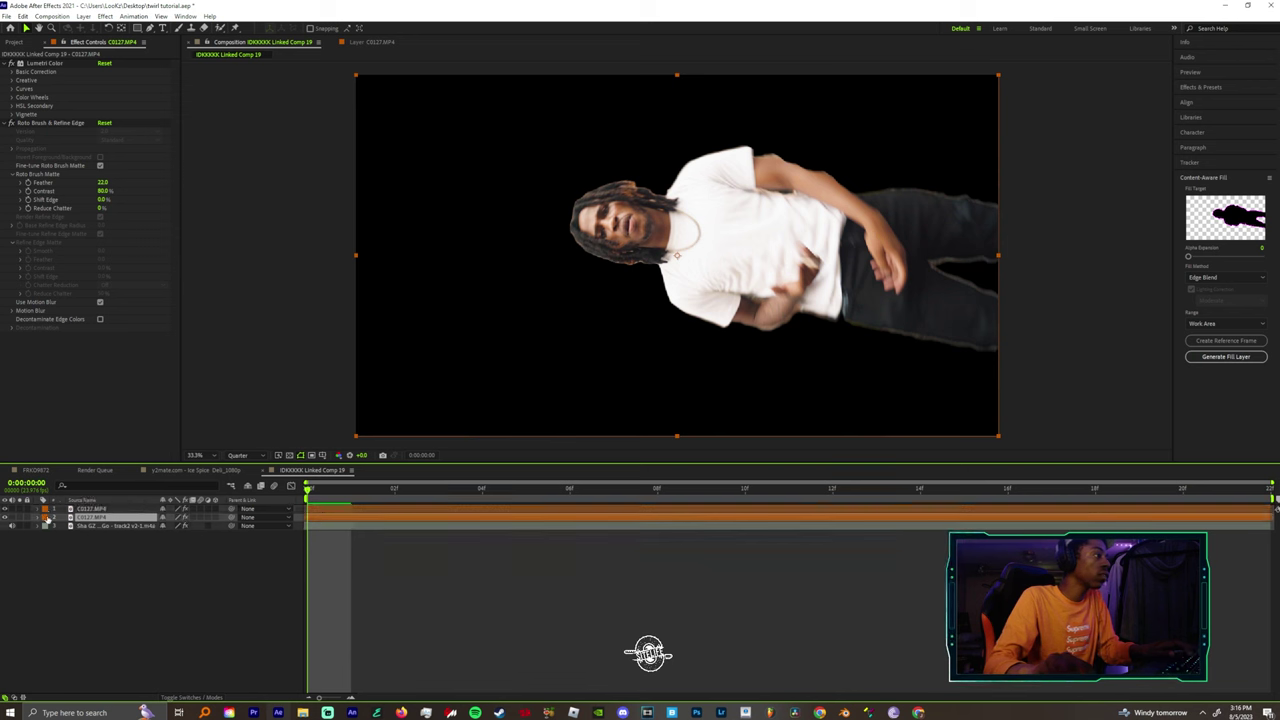
{"action": "left_click", "coordinate": [46, 518]}
{"action": "left_click", "coordinate": [75, 483]}
{"action": "left_click", "coordinate": [370, 527]}
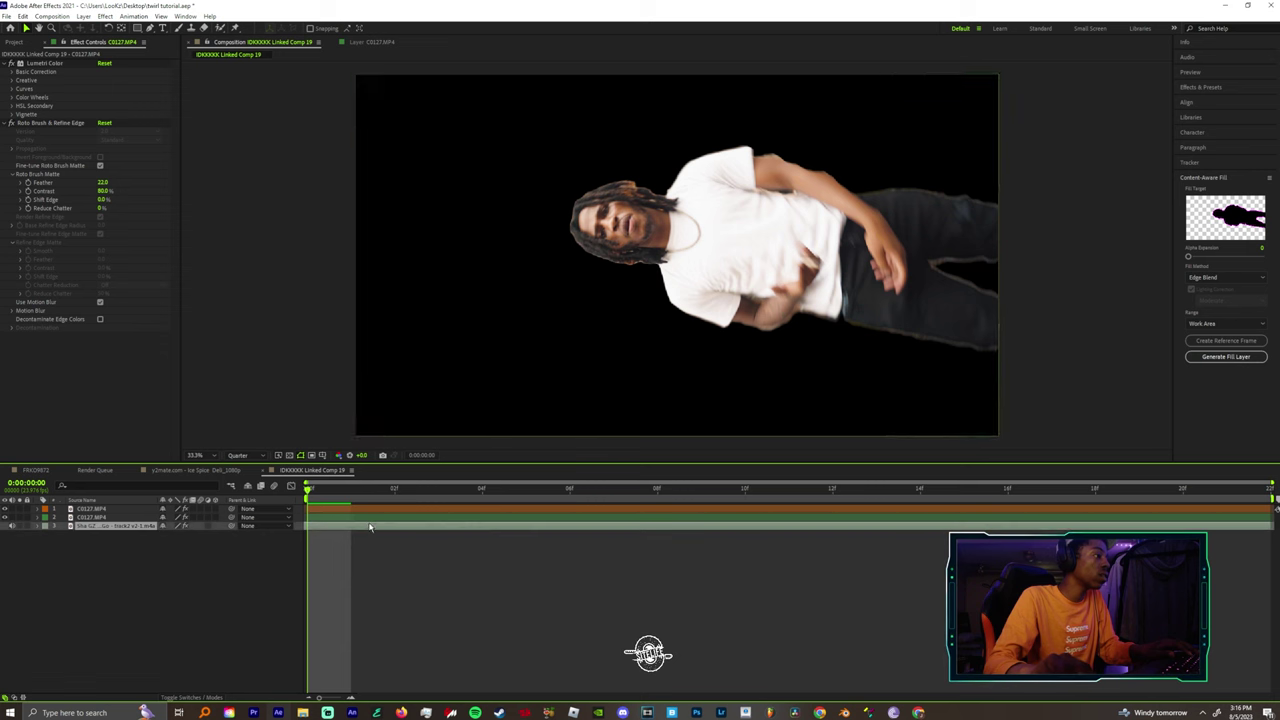
{"action": "left_click", "coordinate": [358, 517]}
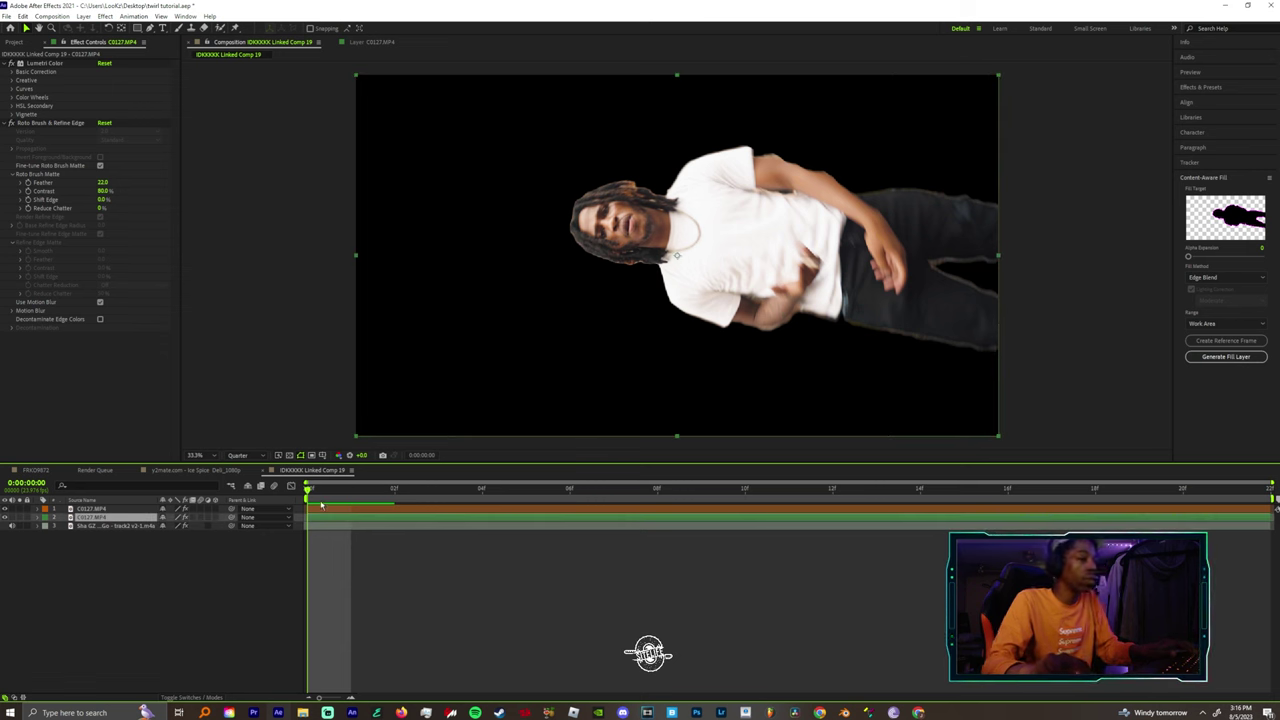
Apply S_WarpVortex to the dancer copy via the 'warpvo' effect search.
{"action": "key", "text": "ctrl+space"}
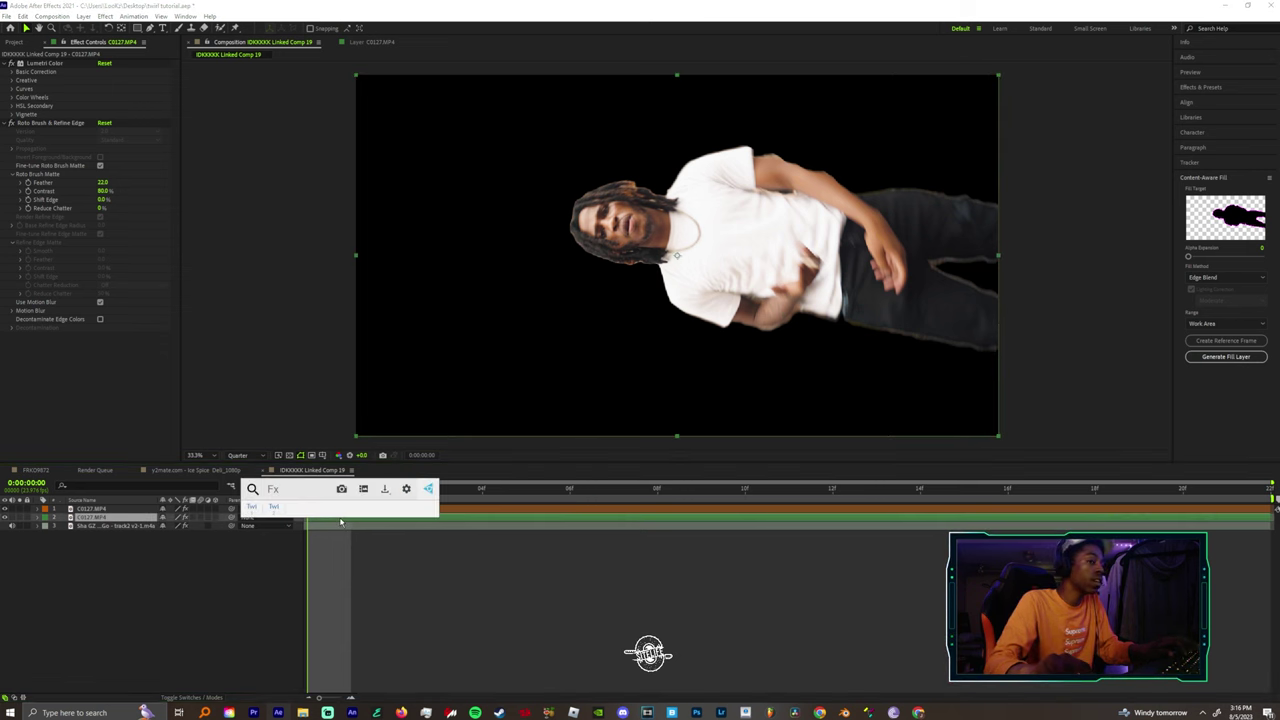
{"action": "type", "text": "wa"}
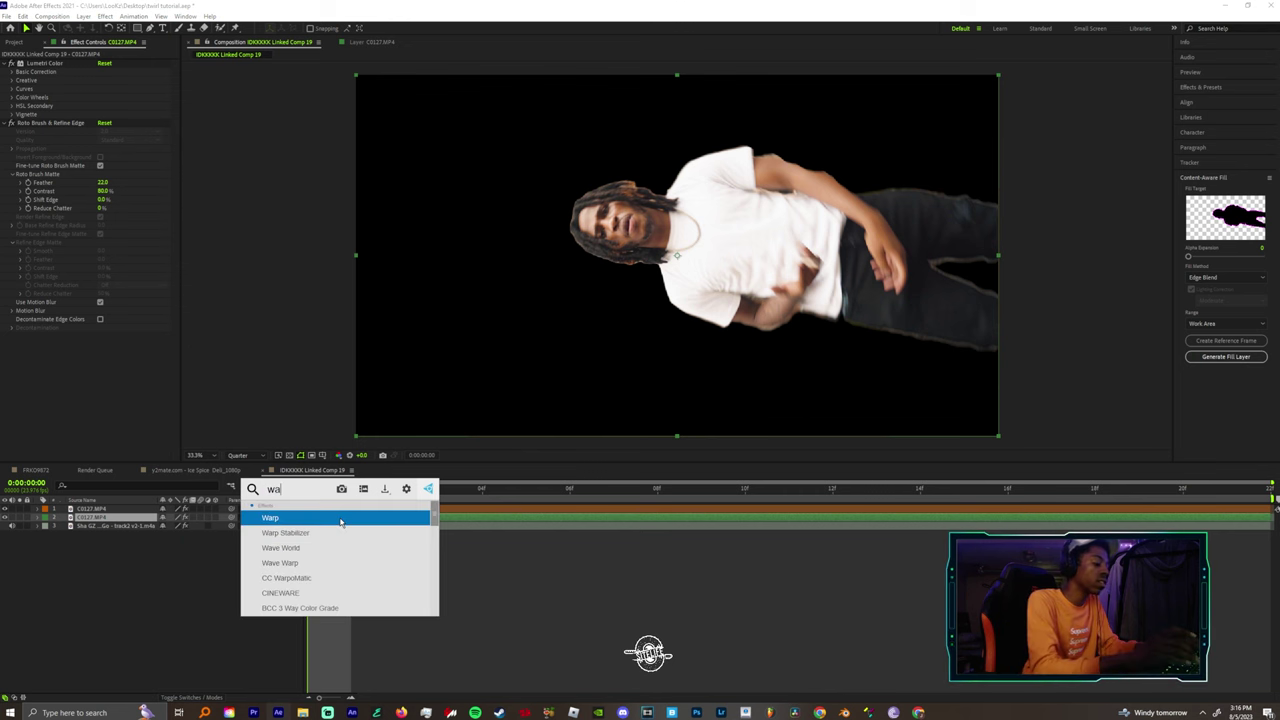
{"action": "key", "text": "Down"}
{"action": "key", "text": "Down"}
{"action": "key", "text": "Down"}
{"action": "key", "text": "Up"}
{"action": "key", "text": "Up"}
{"action": "key", "text": "Up"}
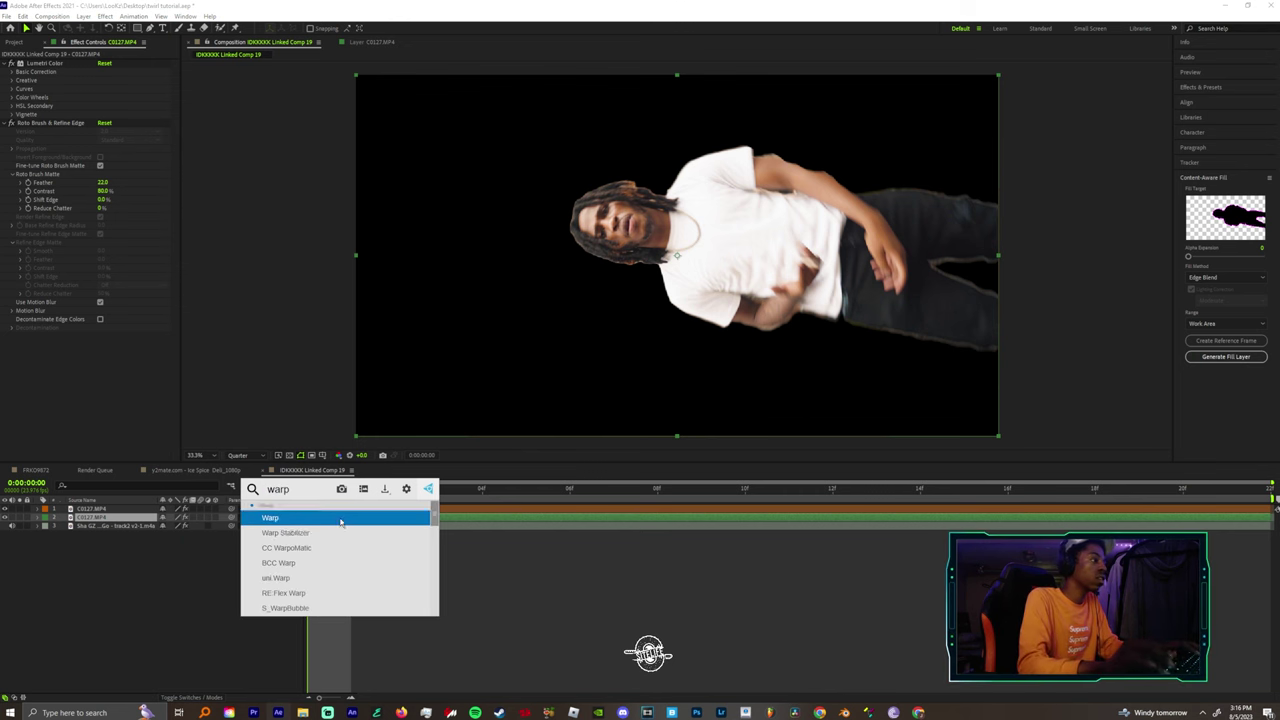
{"action": "key", "text": "Down"}
{"action": "key", "text": "Down"}
{"action": "key", "text": "Up"}
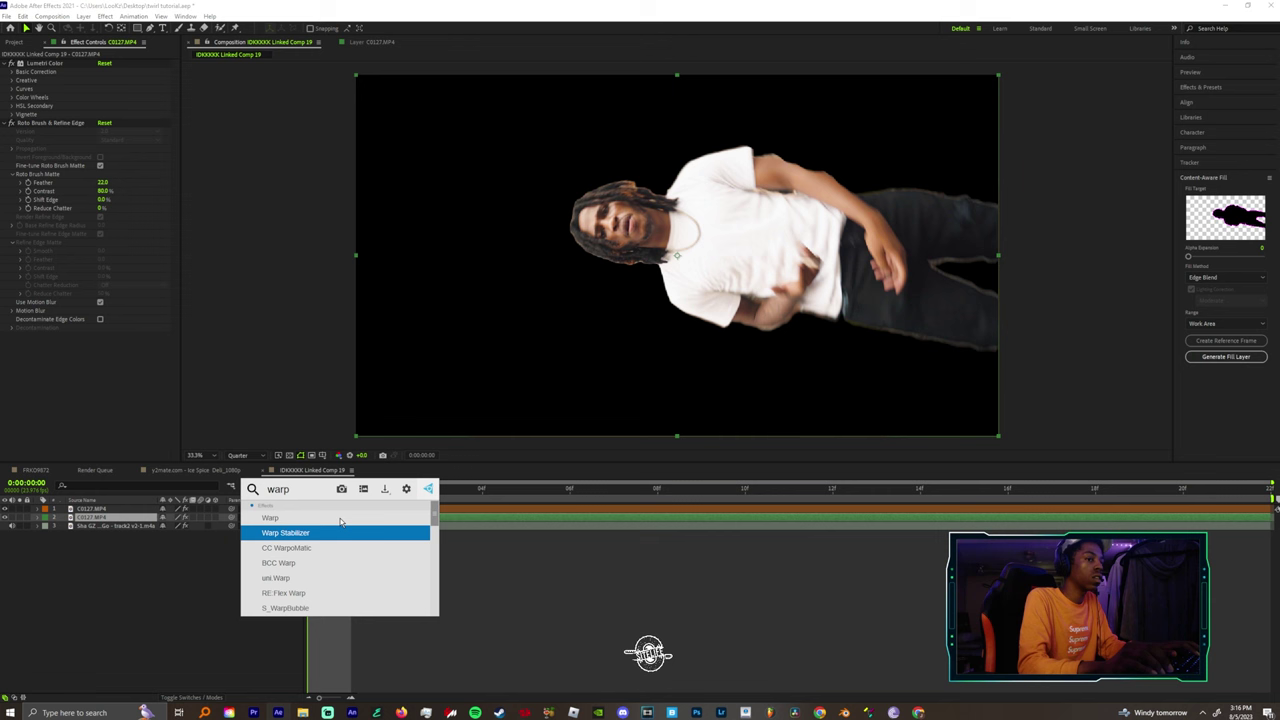
{"action": "type", "text": "rpvo"}
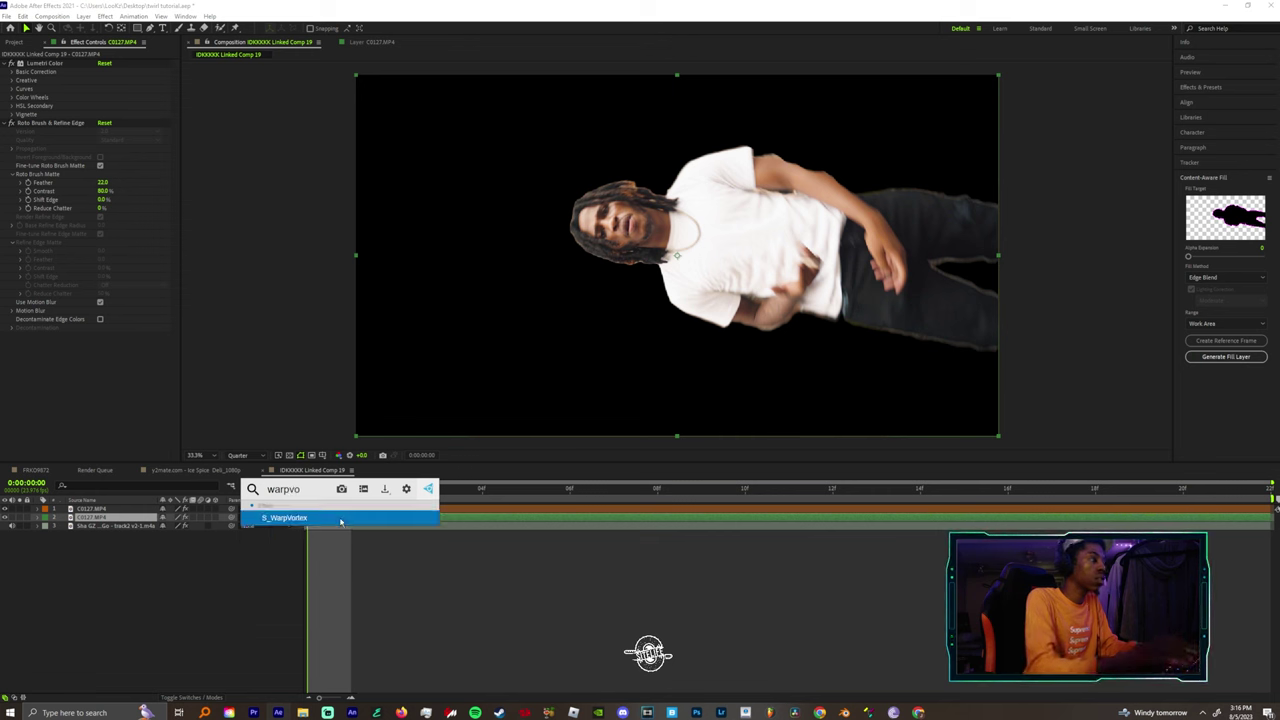
{"action": "key", "text": "Return"}
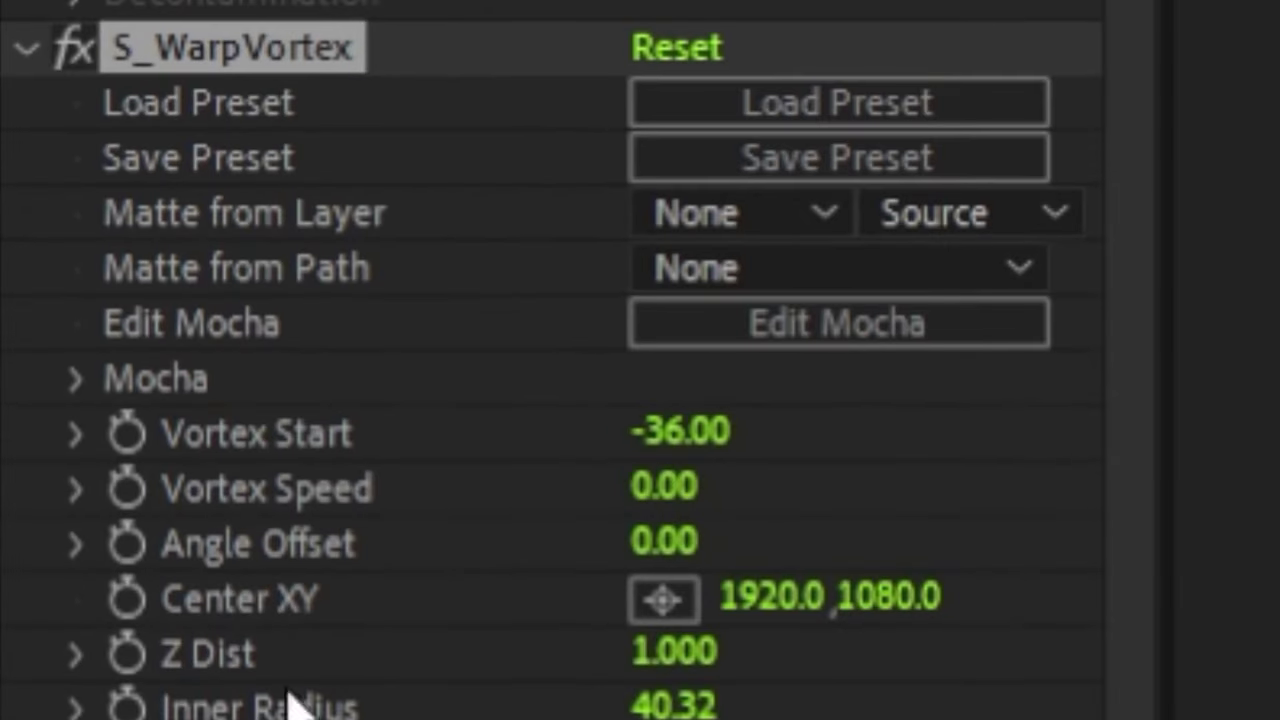
Keyframe Vortex Start at 0 on the first frame, rising to 540 later.
{"action": "left_click", "coordinate": [674, 432]}
{"action": "type", "text": "0"}
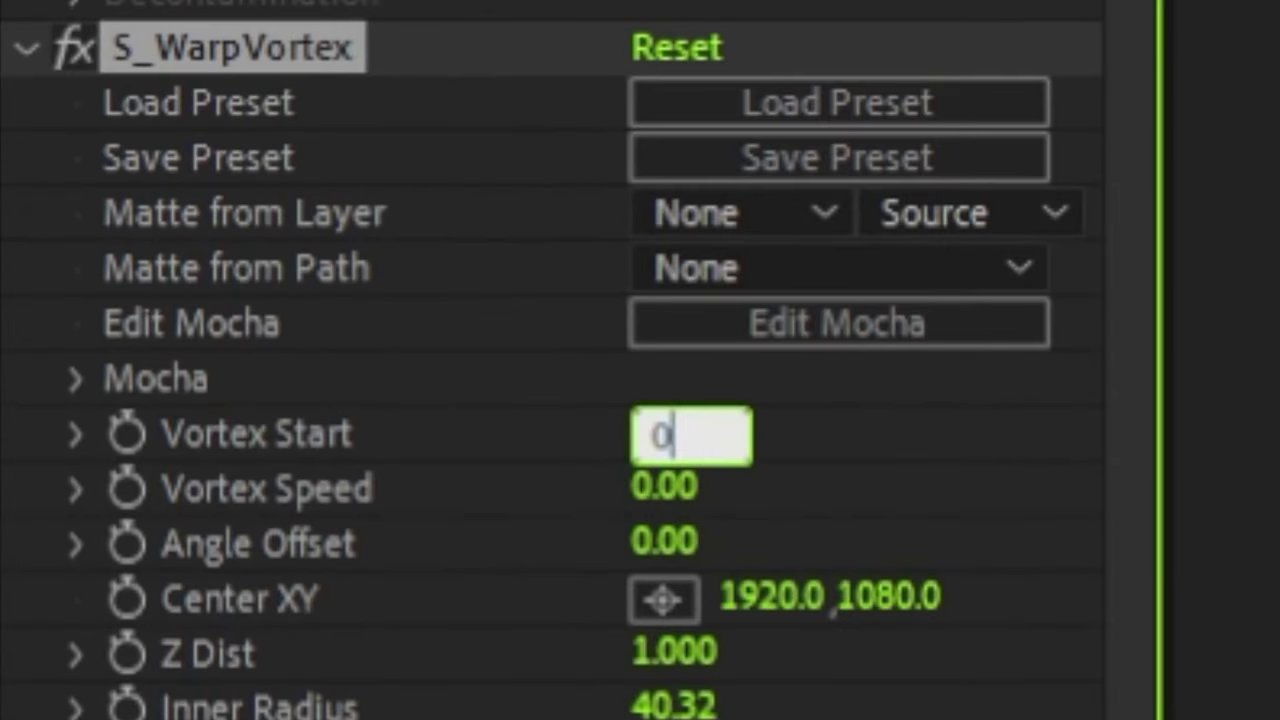
{"action": "key", "text": "Return"}
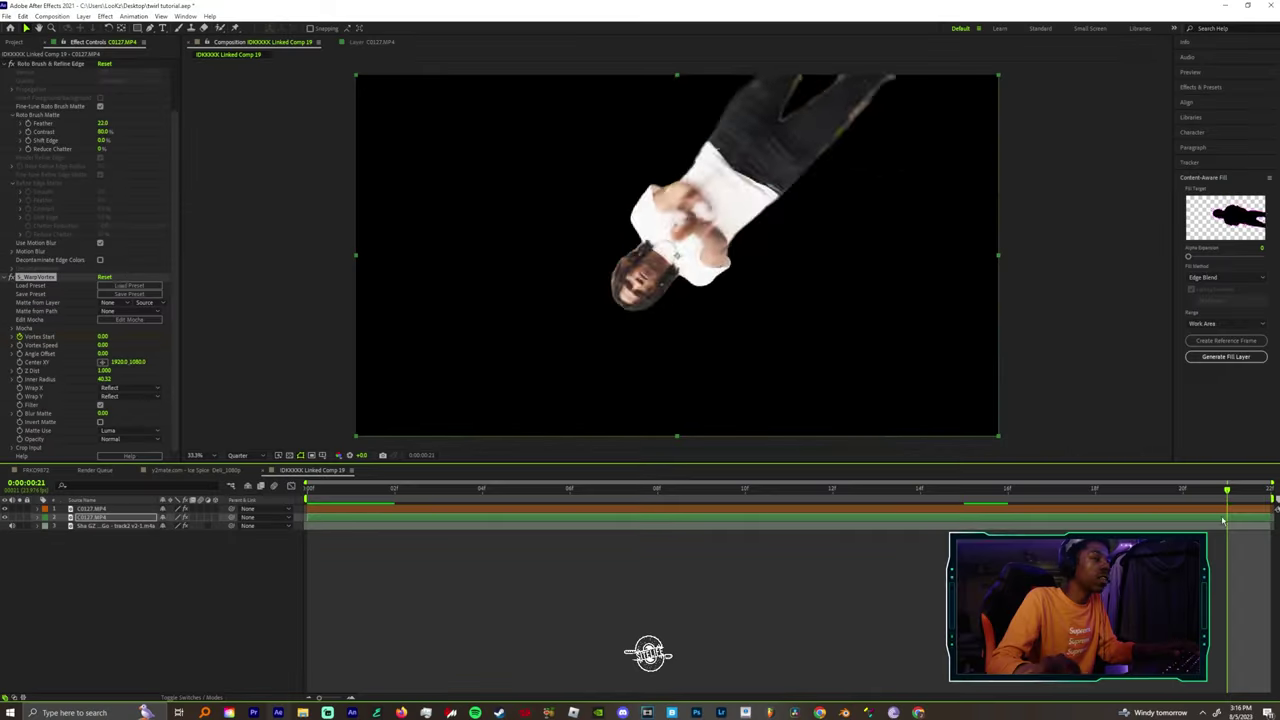
{"action": "left_click_drag", "start_coordinate": [101, 340], "coordinate": [497, 410]}
Reveal the Vortex Start keyframes with U and preview the swirl a few frames in.
{"action": "left_click_drag", "start_coordinate": [523, 488], "coordinate": [307, 488]}
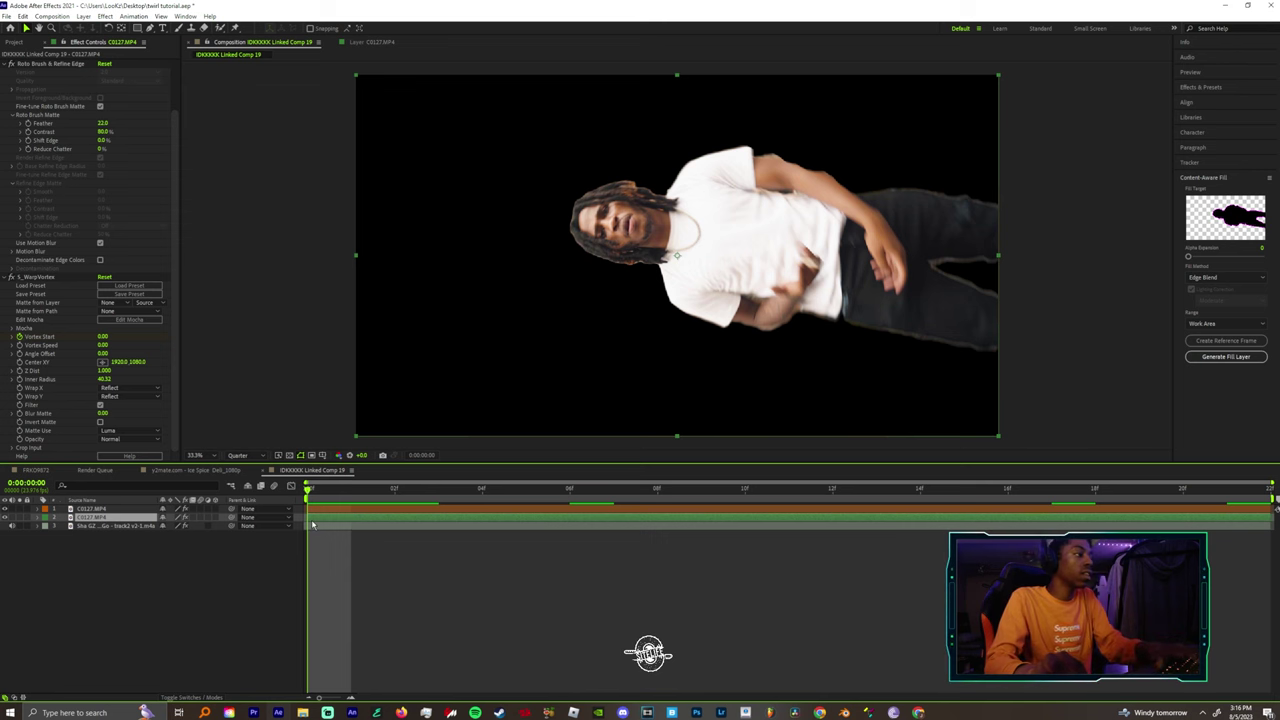
{"action": "key", "text": "u"}
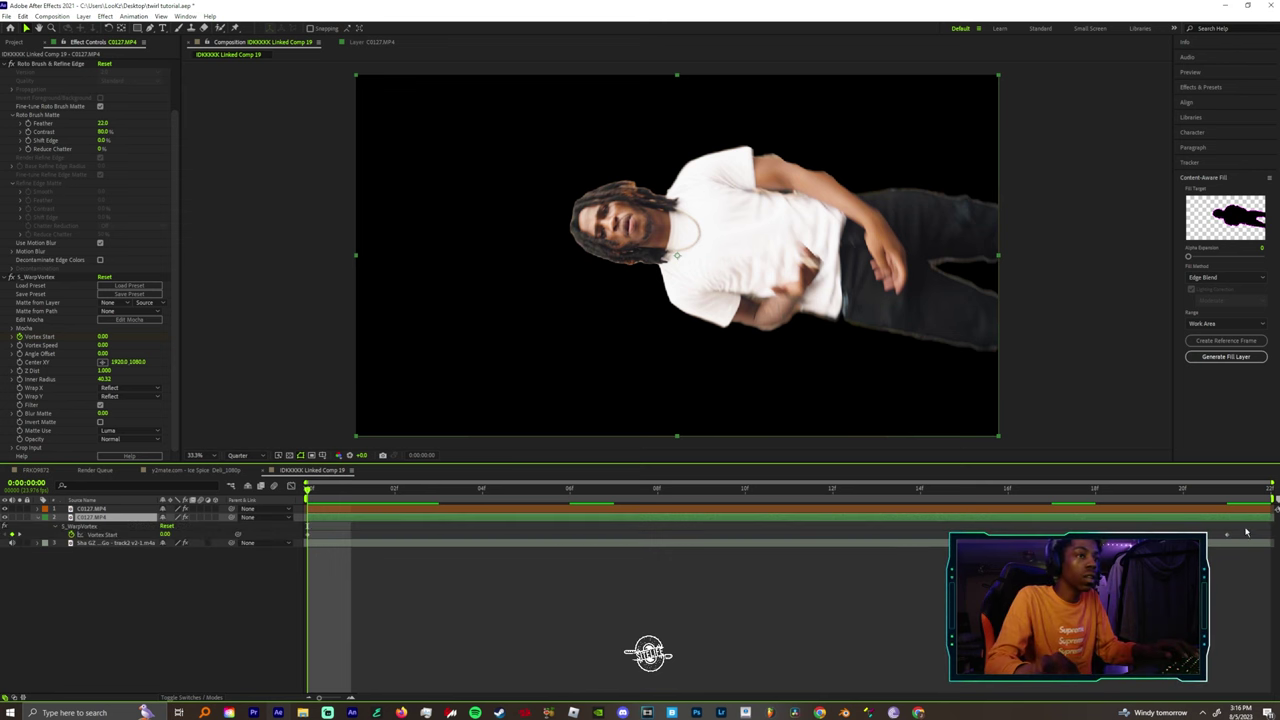
{"action": "left_click", "coordinate": [257, 536]}
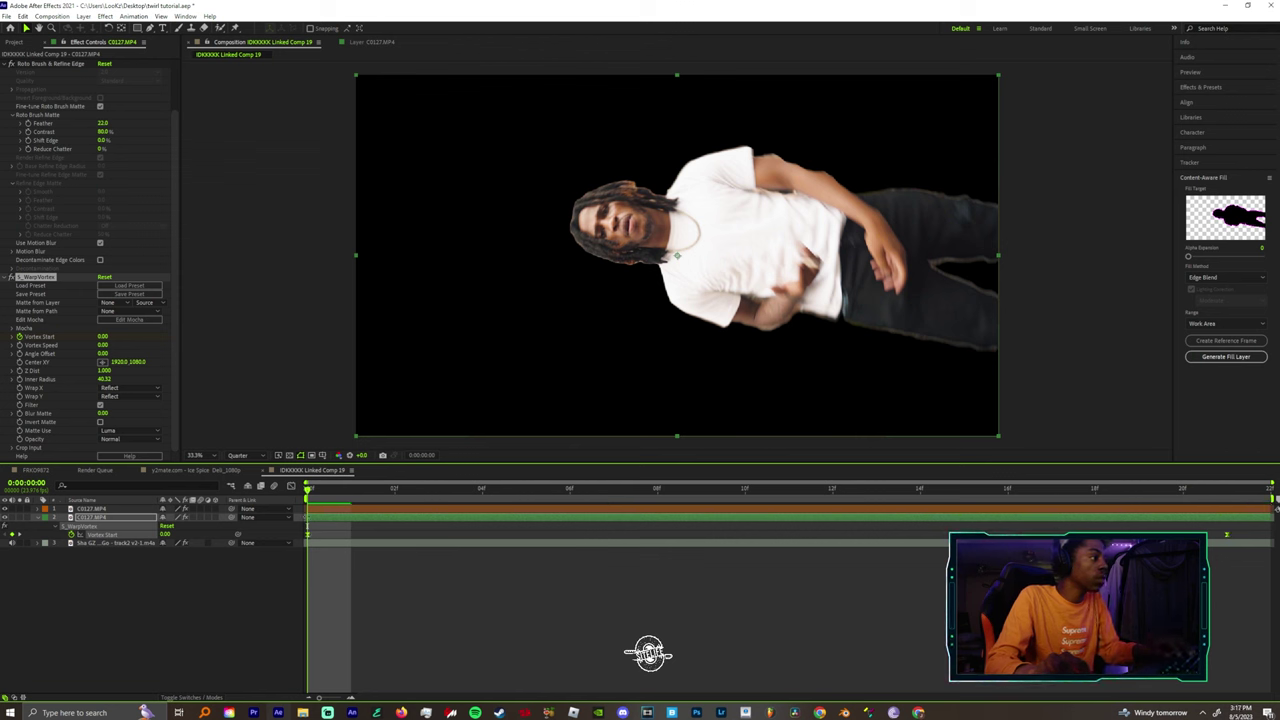
{"action": "left_click_drag", "start_coordinate": [310, 496], "coordinate": [526, 492]}
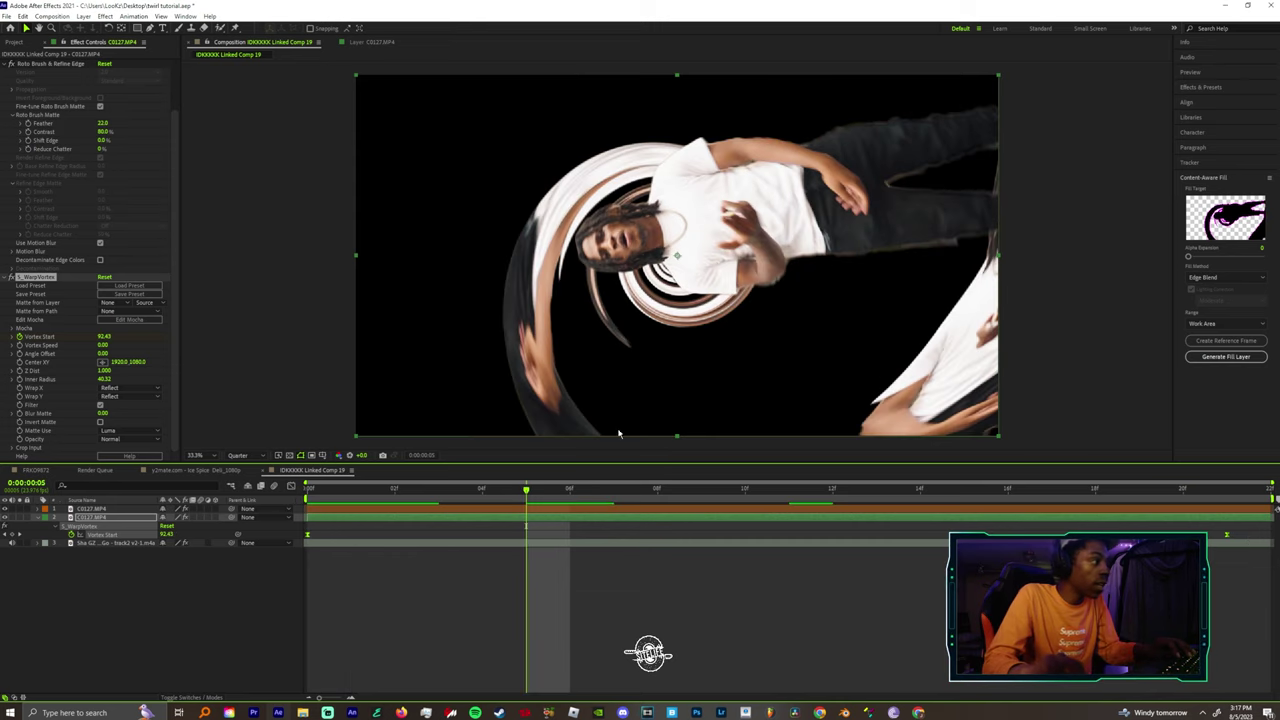
In the Graph Editor, ease the Vortex Start curve so it starts gently from 0, then verify it.
{"action": "left_click", "coordinate": [291, 487]}
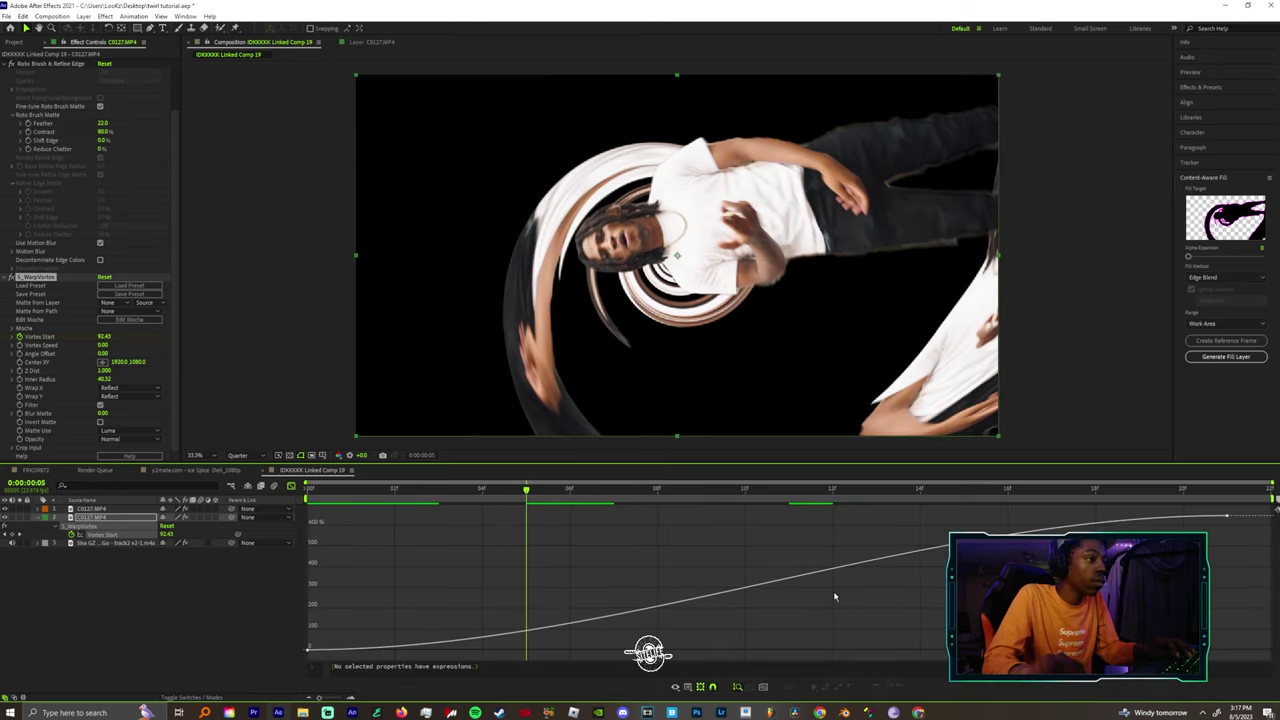
{"action": "left_click", "coordinate": [308, 649]}
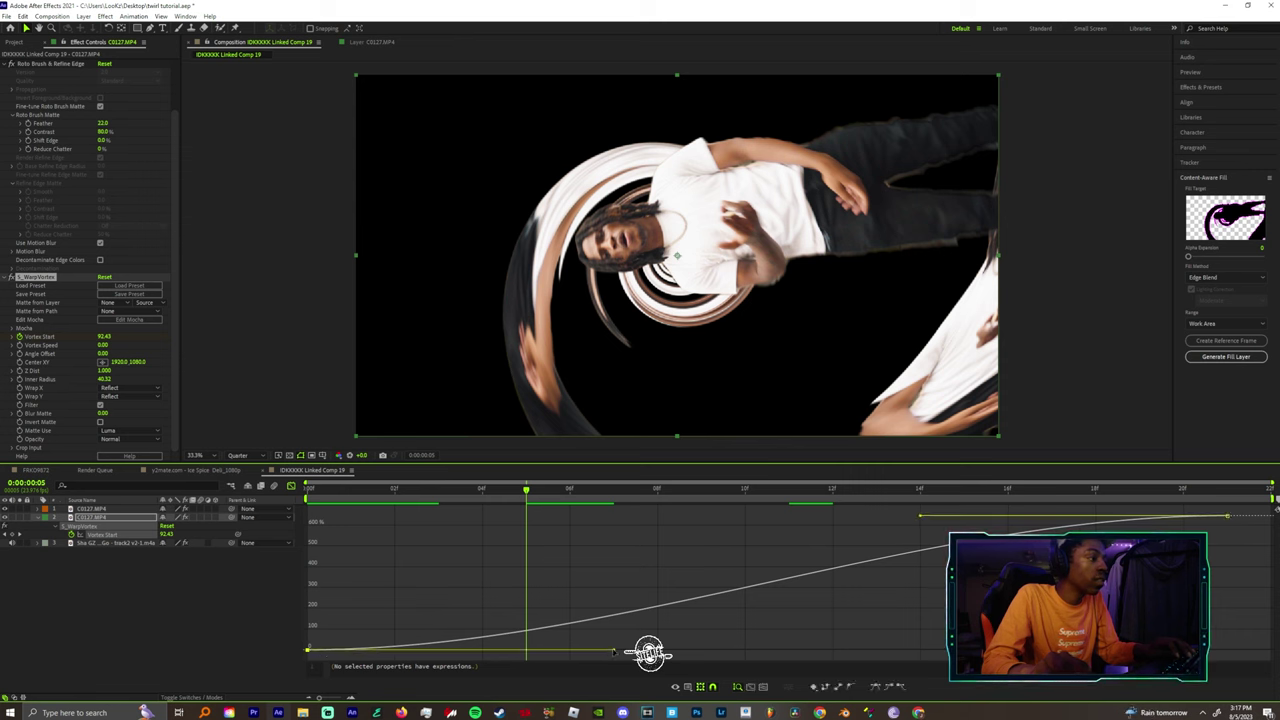
{"action": "left_click_drag", "start_coordinate": [605, 640], "coordinate": [477, 553]}
{"action": "left_click_drag", "start_coordinate": [920, 516], "coordinate": [808, 517]}
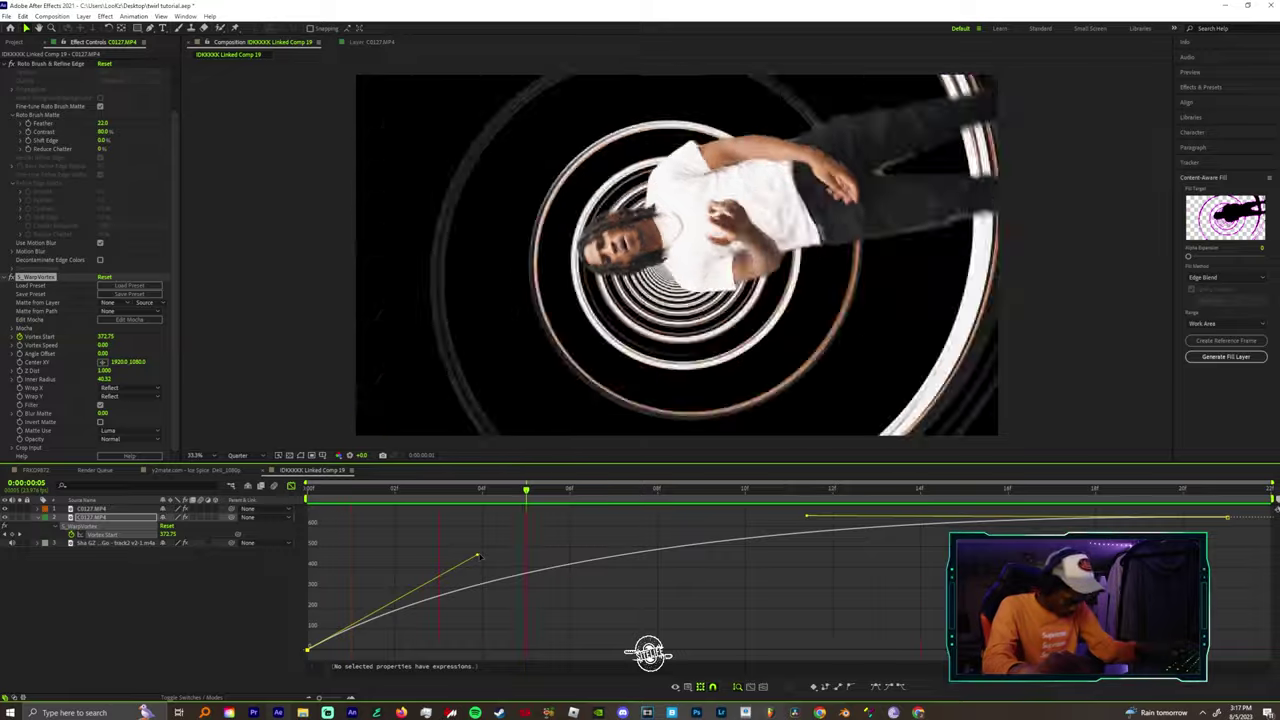
{"action": "key", "text": "ctrl+z"}
{"action": "key", "text": "ctrl+z"}
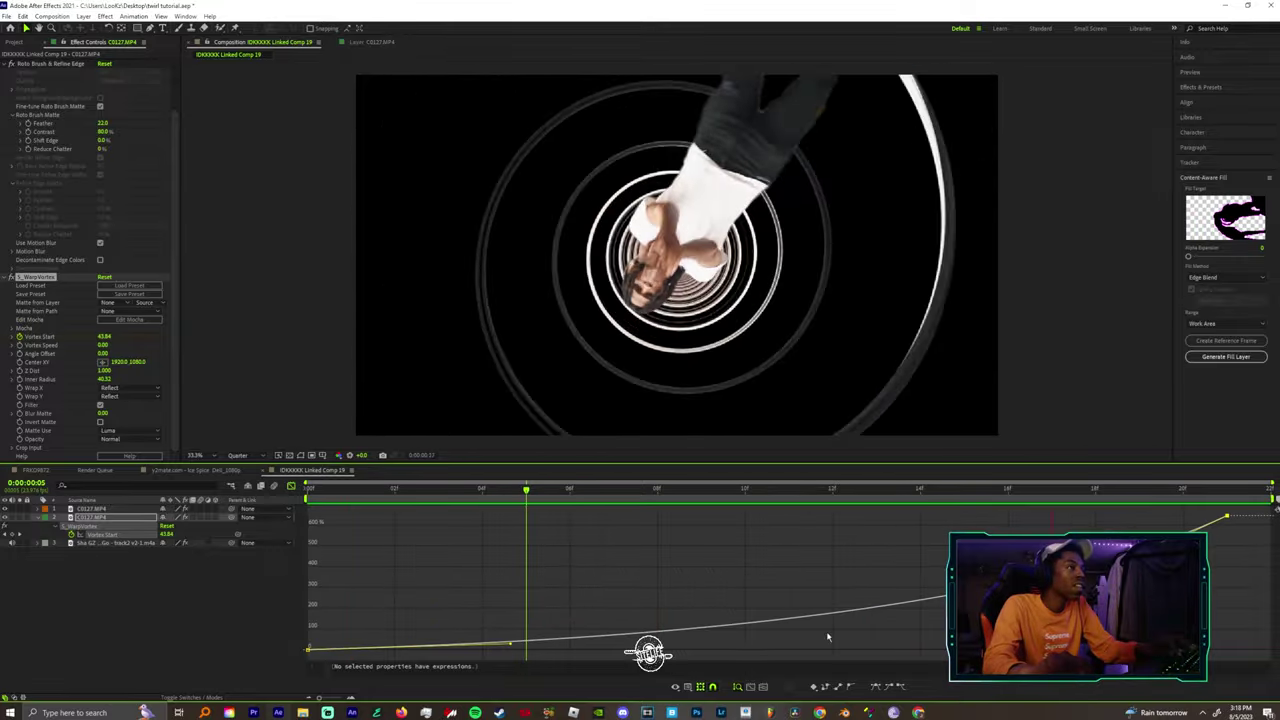
{"action": "left_click", "coordinate": [291, 486]}
{"action": "left_click_drag", "start_coordinate": [371, 498], "coordinate": [308, 492]}
{"action": "left_click", "coordinate": [291, 486]}
{"action": "left_click", "coordinate": [291, 486]}
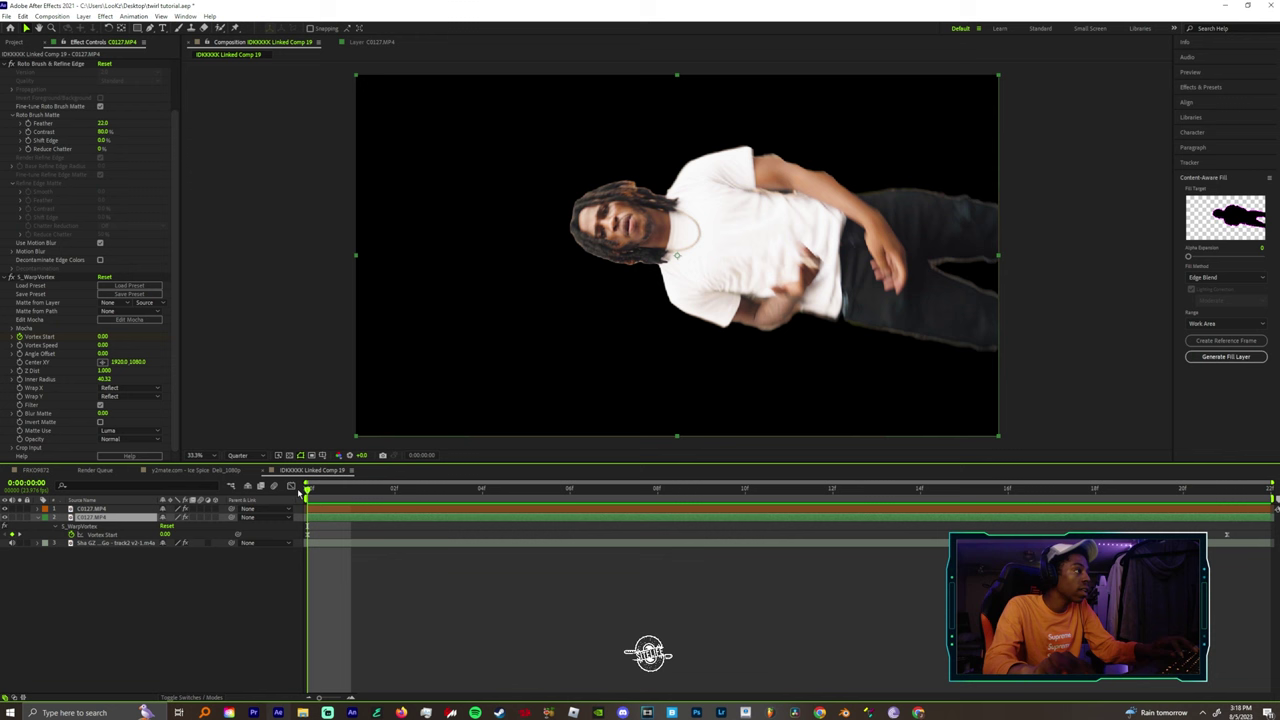
Apply Grow Bounds to the dancer layer with Pixels set to 400.
{"action": "key", "text": "ctrl+space"}
{"action": "type", "text": "grow"}
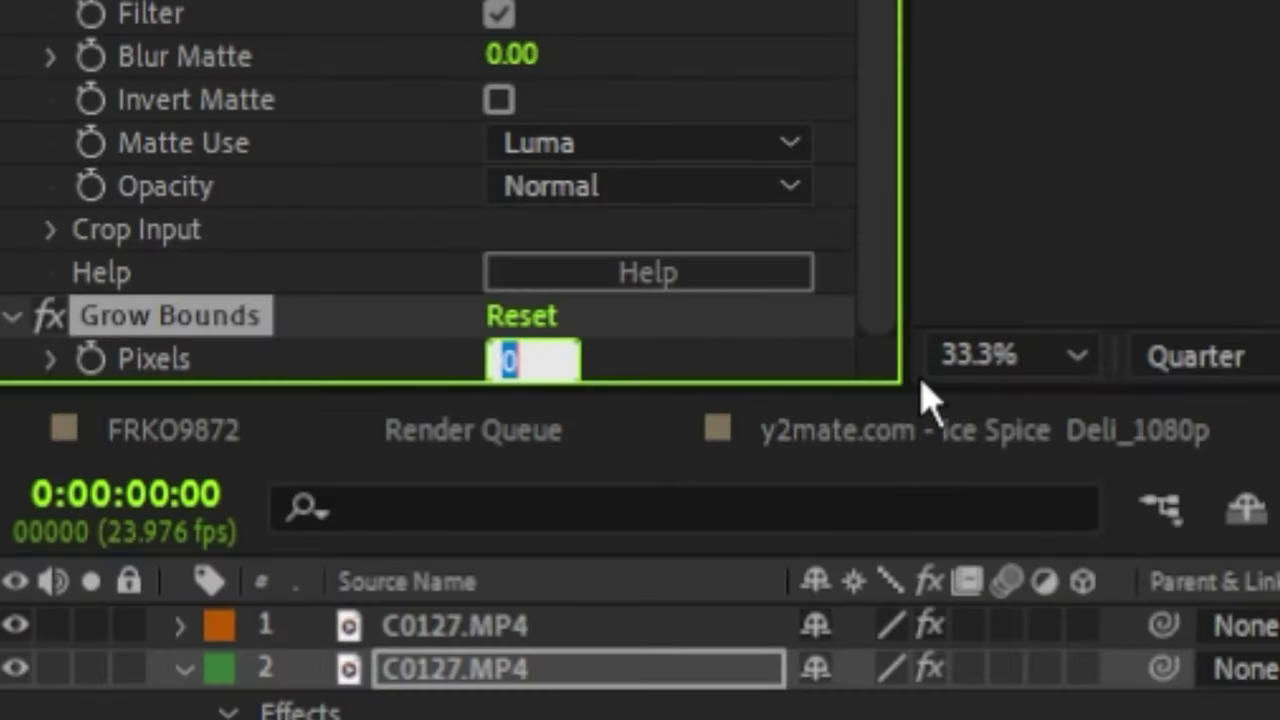
{"action": "type", "text": "400"}
{"action": "key", "text": "Return"}
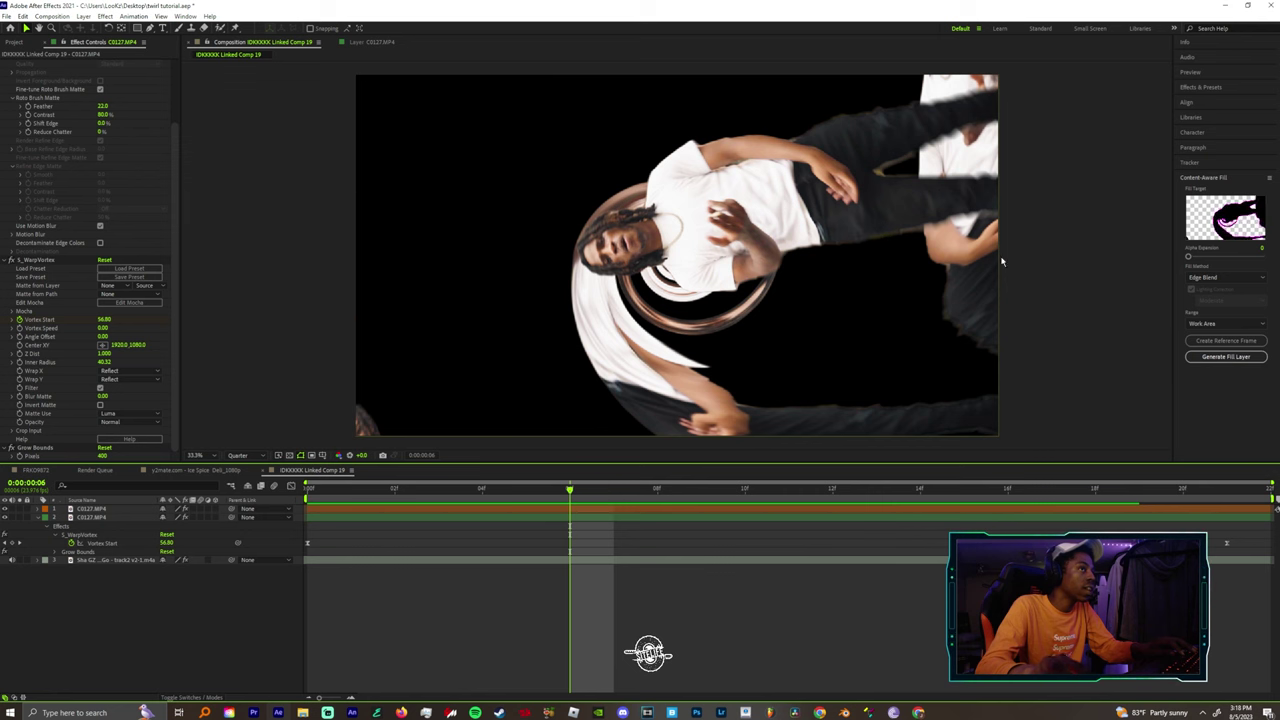
At the first frame, apply S_EmbossGlass to the dancer layer.
{"action": "key", "text": "Home"}
{"action": "left_click", "coordinate": [321, 519]}
{"action": "key", "text": "ctrl+space"}
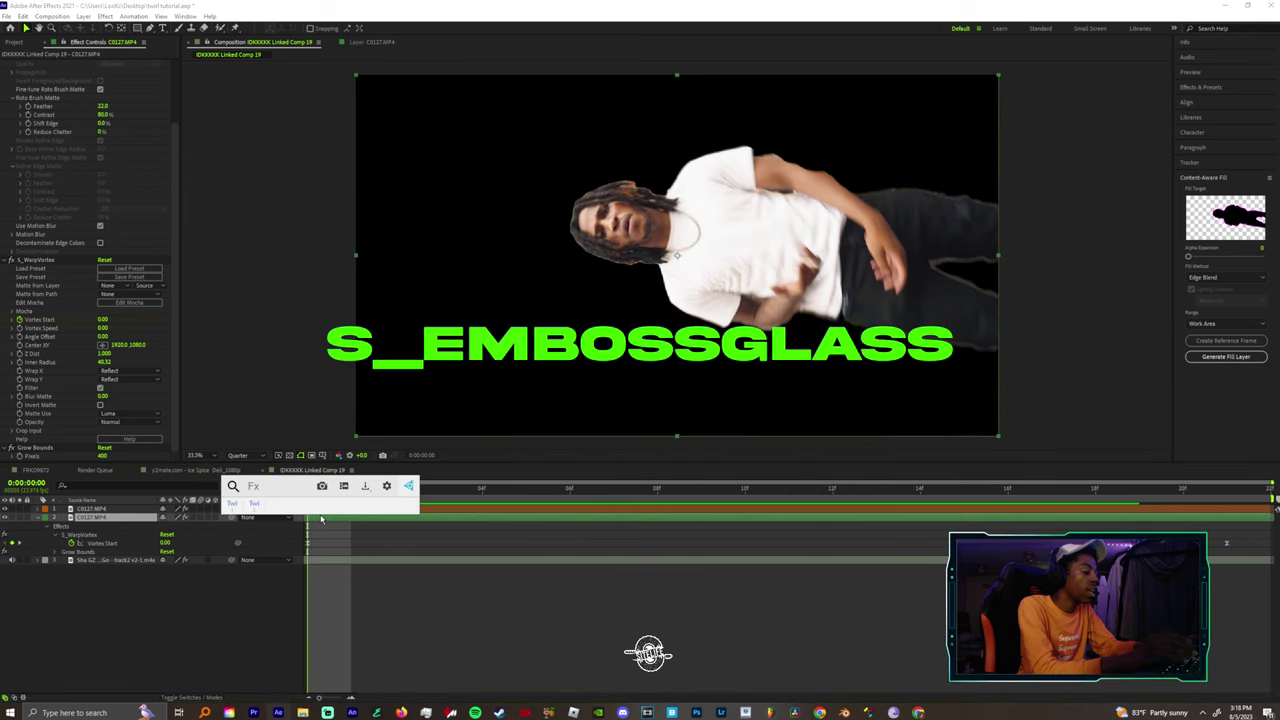
{"action": "type", "text": "embpos"}
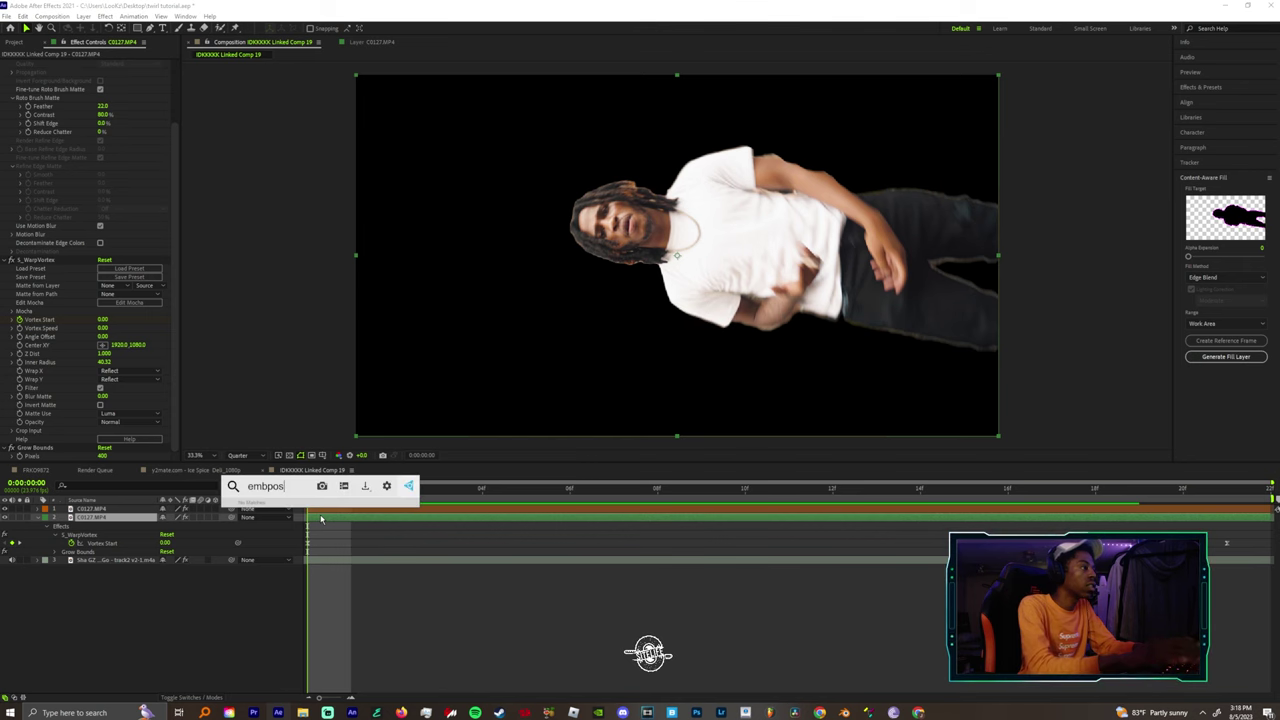
{"action": "key", "text": "BackSpace"}
{"action": "key", "text": "BackSpace"}
{"action": "key", "text": "BackSpace"}
{"action": "key", "text": "Return"}
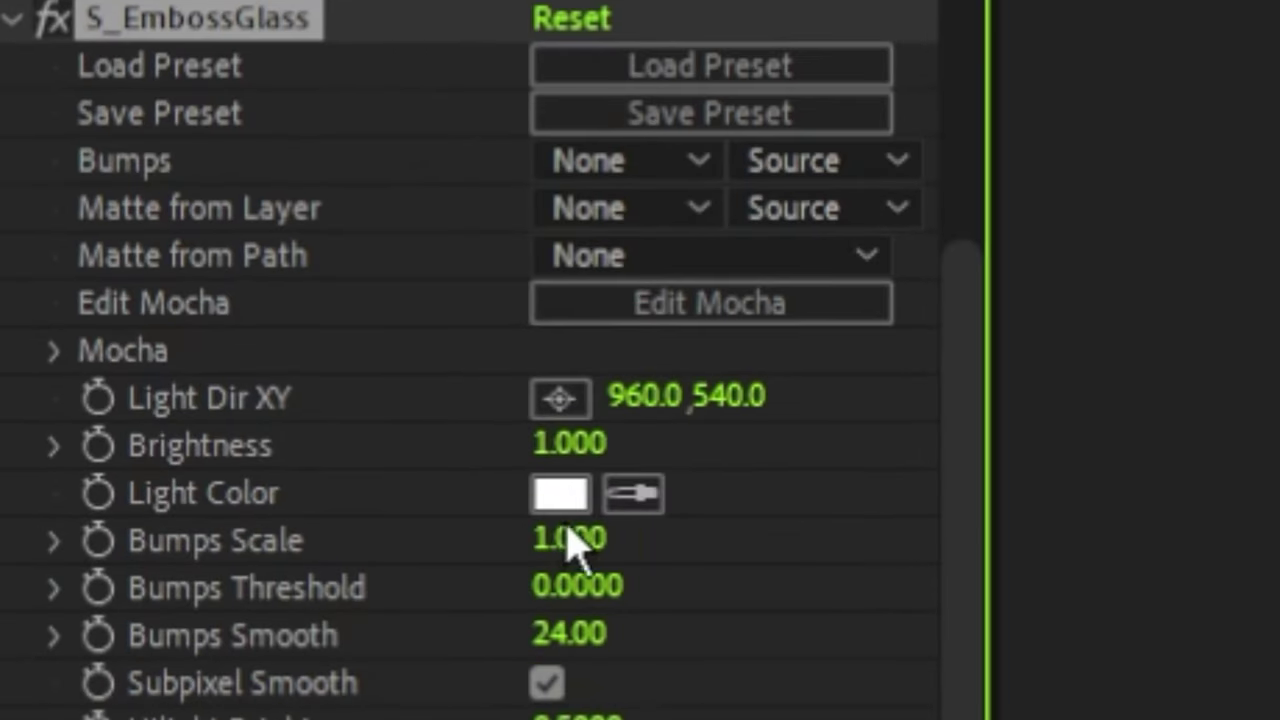
Set S_EmbossGlass Bumps Scale 0.400, Bumps Smooth 550 and Steps 24.
{"action": "left_click", "coordinate": [568, 536]}
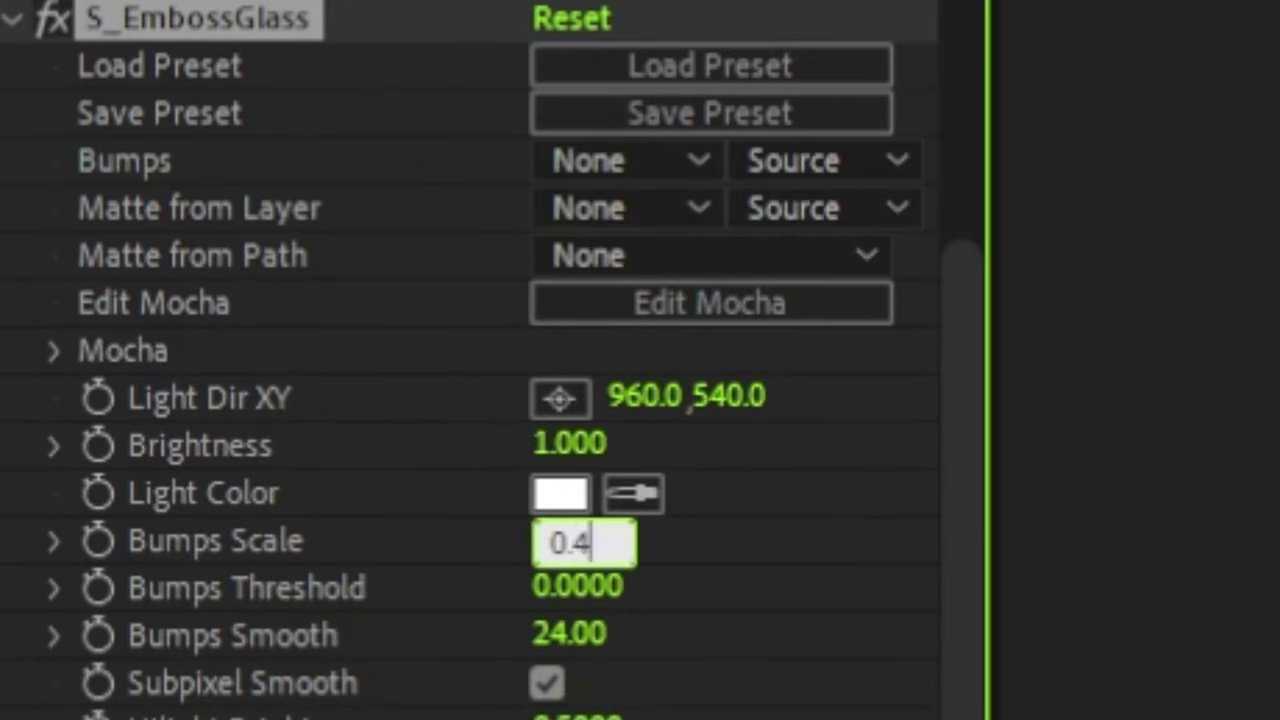
{"action": "key", "text": "Return"}
{"action": "left_click", "coordinate": [570, 635]}
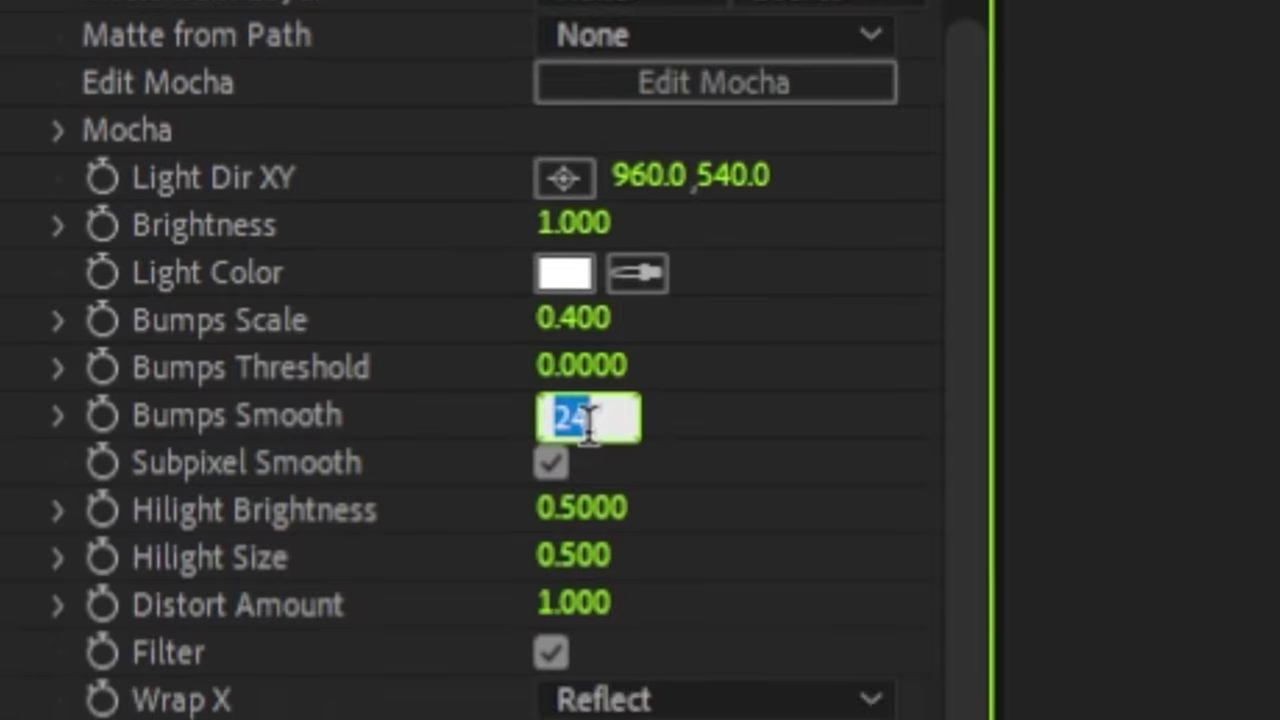
{"action": "type", "text": "550"}
{"action": "key", "text": "Return"}
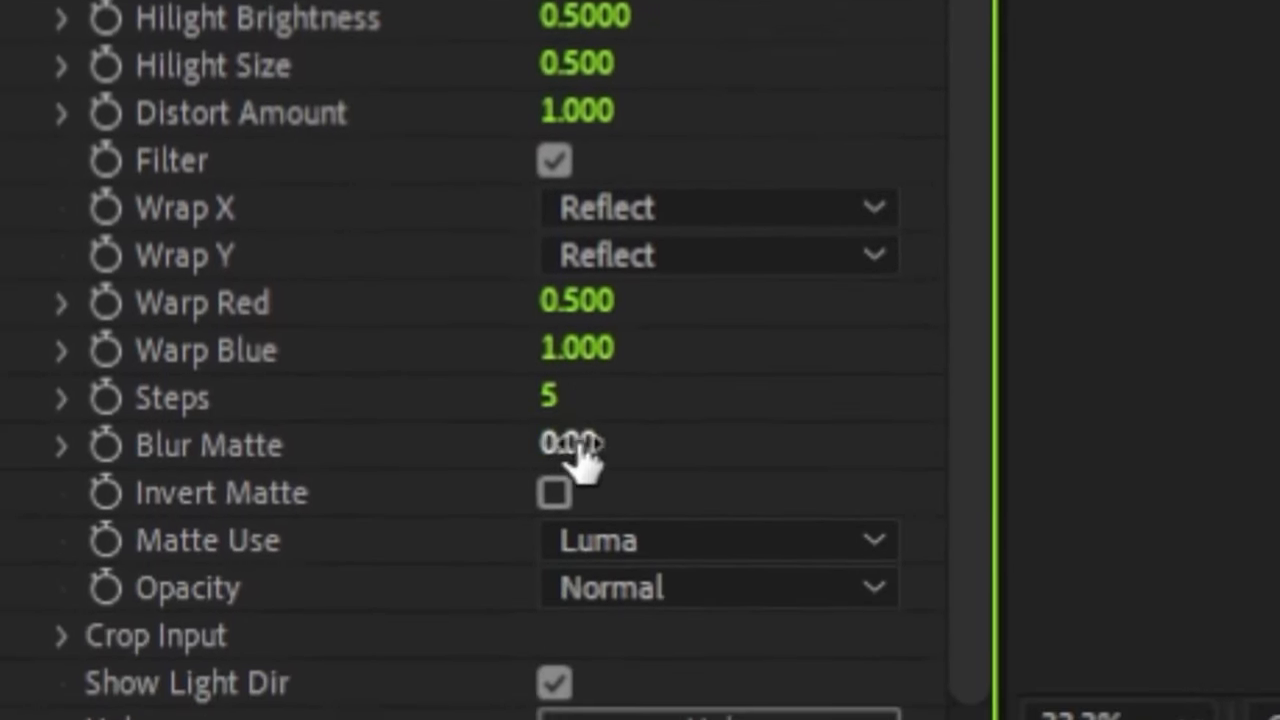
{"action": "left_click", "coordinate": [549, 385]}
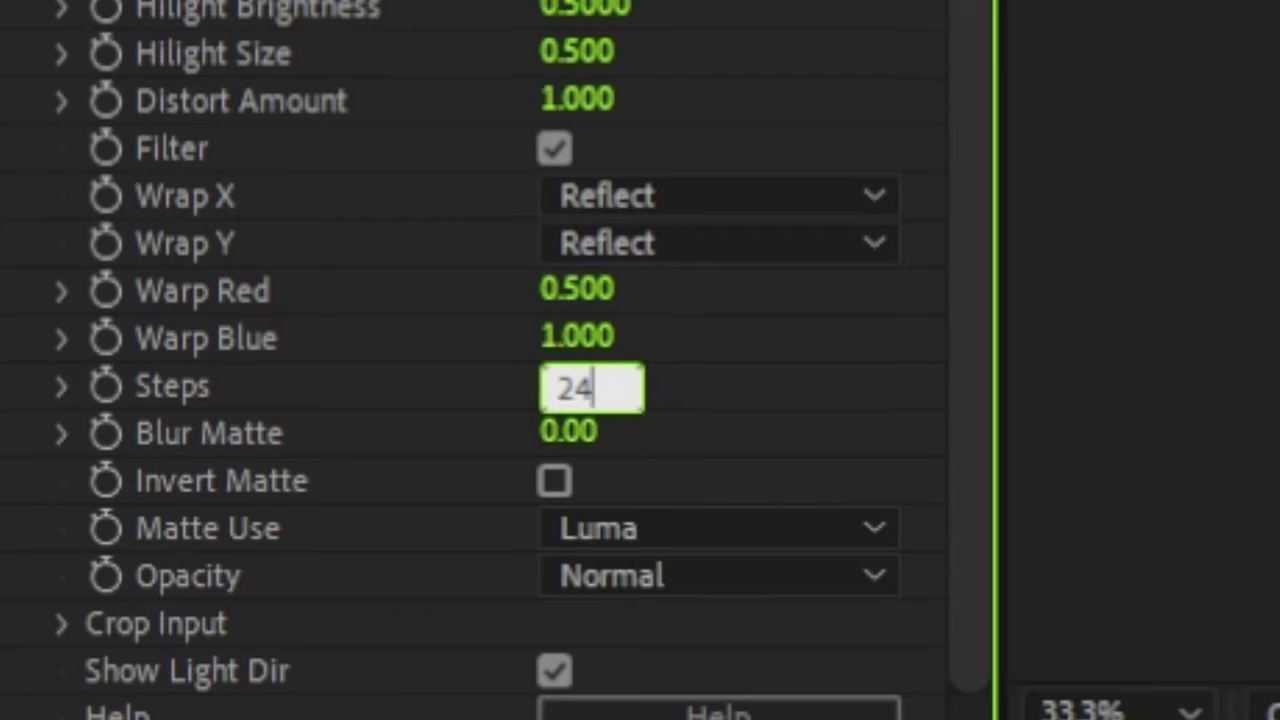
{"action": "type", "text": "24"}
{"action": "key", "text": "Return"}
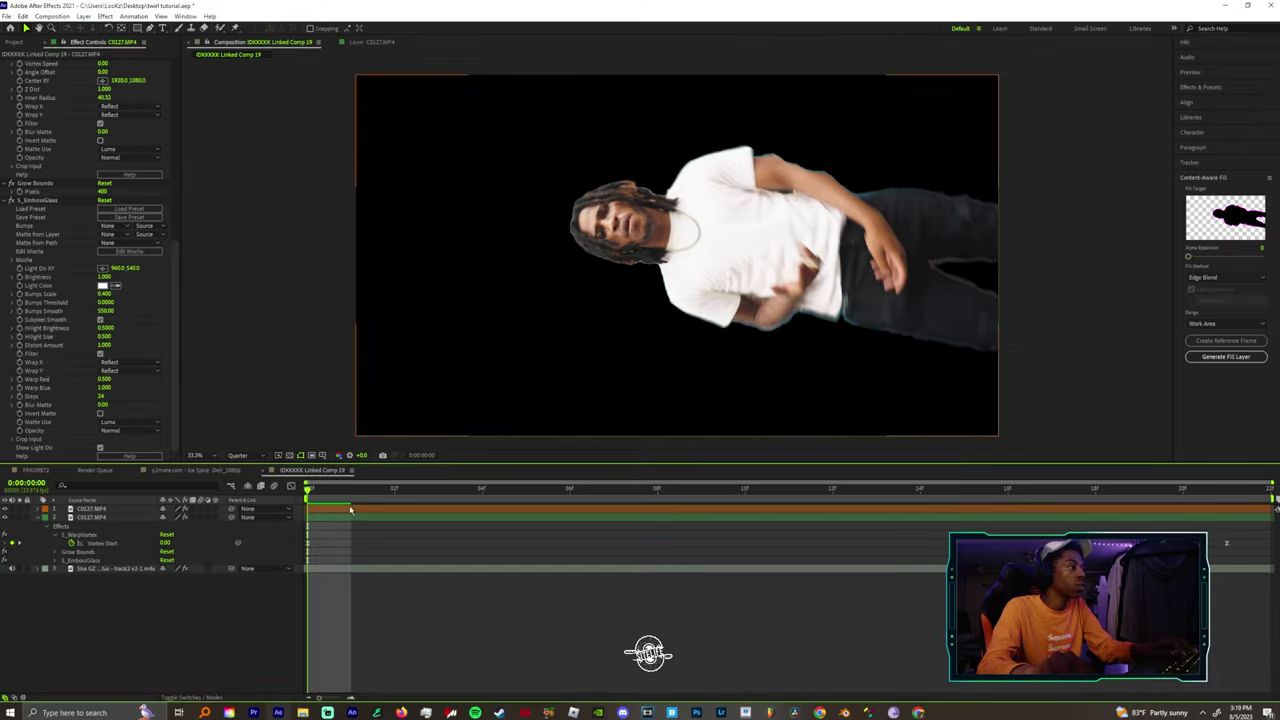
Add Deep Glow to the dancer layer below S_EmbossGlass.
{"action": "key", "text": "space"}
{"action": "key", "text": "space"}
{"action": "left_click", "coordinate": [675, 519]}
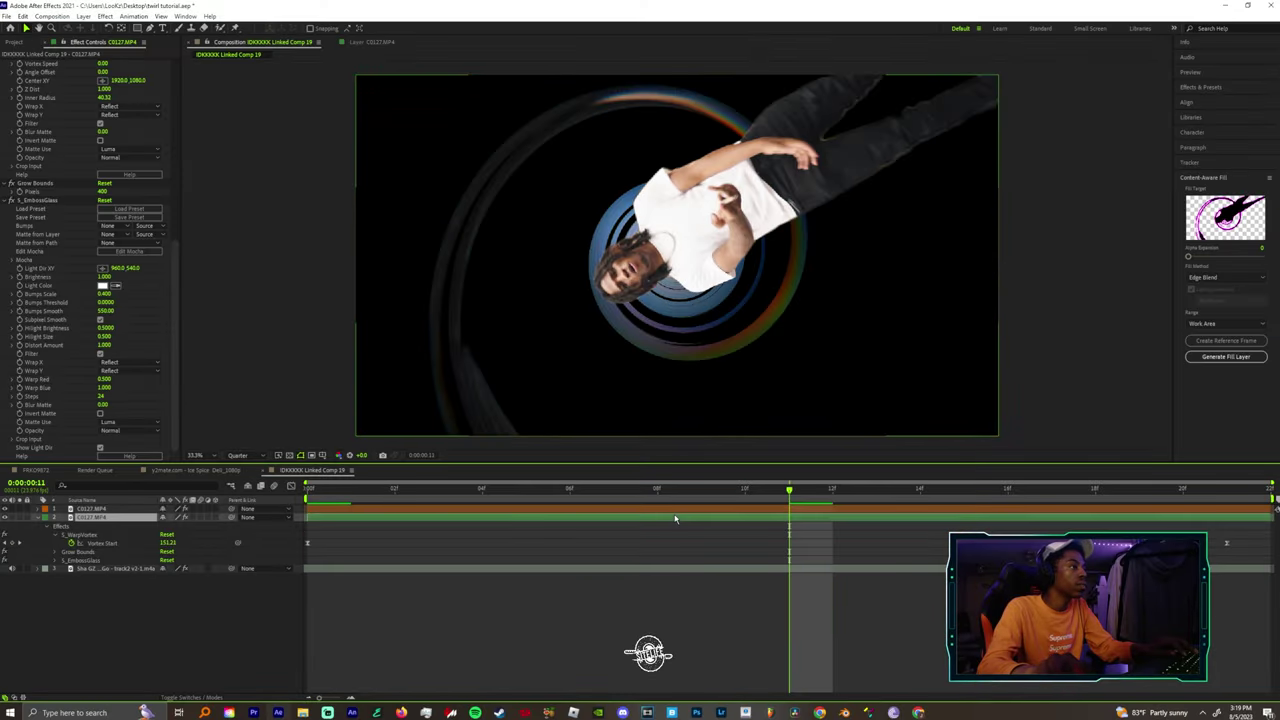
{"action": "key", "text": "ctrl+space"}
{"action": "type", "text": "dee"}
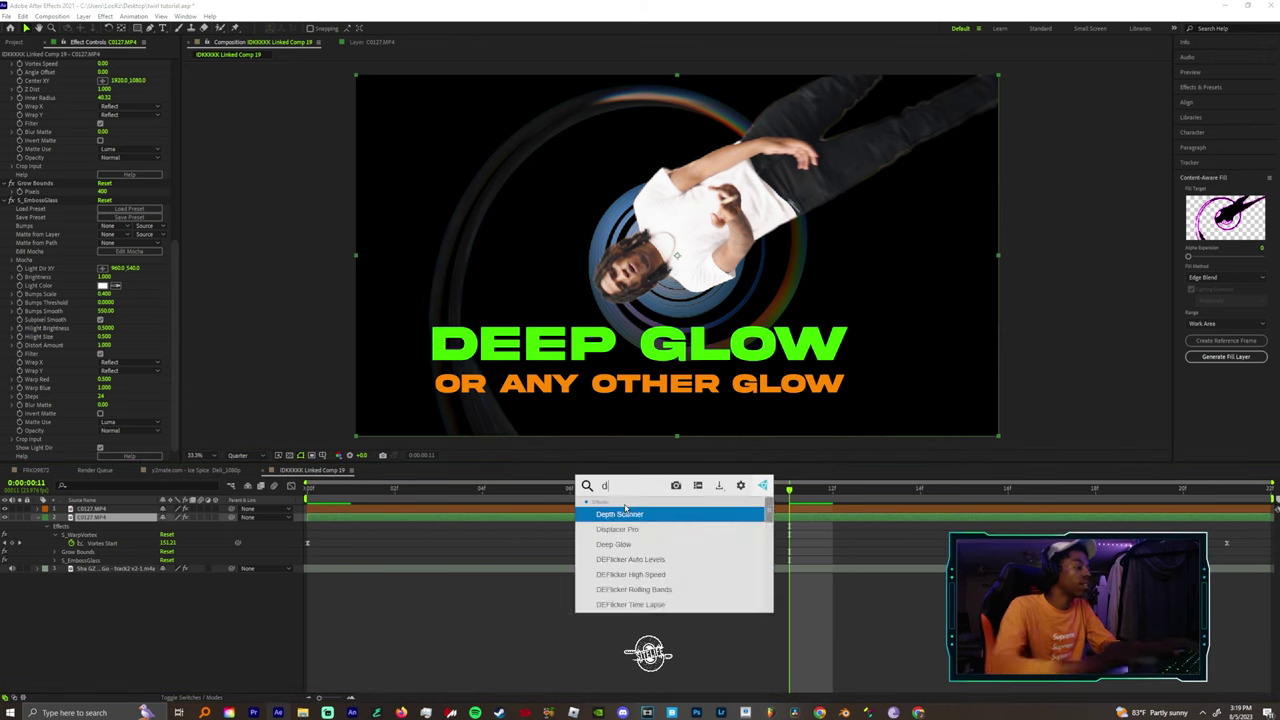
{"action": "left_click", "coordinate": [626, 512]}
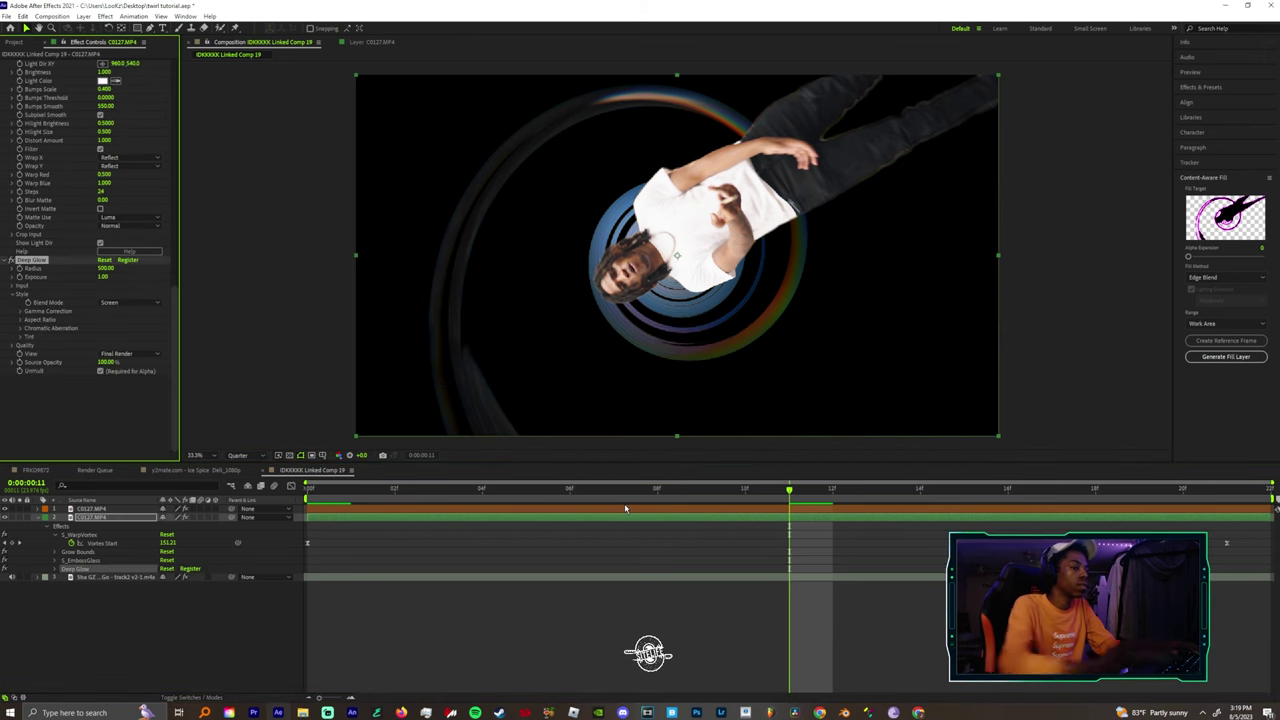
{"action": "left_click", "coordinate": [614, 489]}
{"action": "key", "text": "Home"}
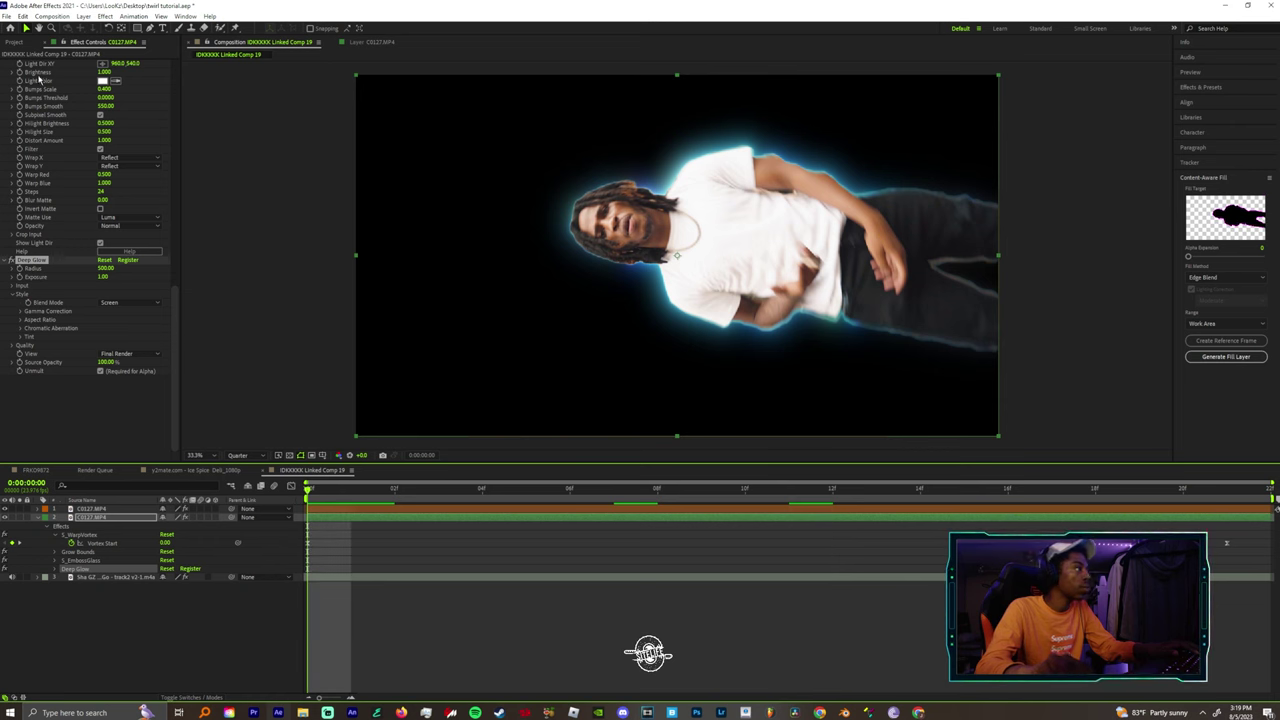
Increase the Deep Glow Radius to 1500 so the glow spreads wider.
{"action": "scroll", "coordinate": [87, 228], "scroll_direction": "up", "scroll_amount": 5}
{"action": "left_click_drag", "start_coordinate": [175, 284], "coordinate": [190, 566]}
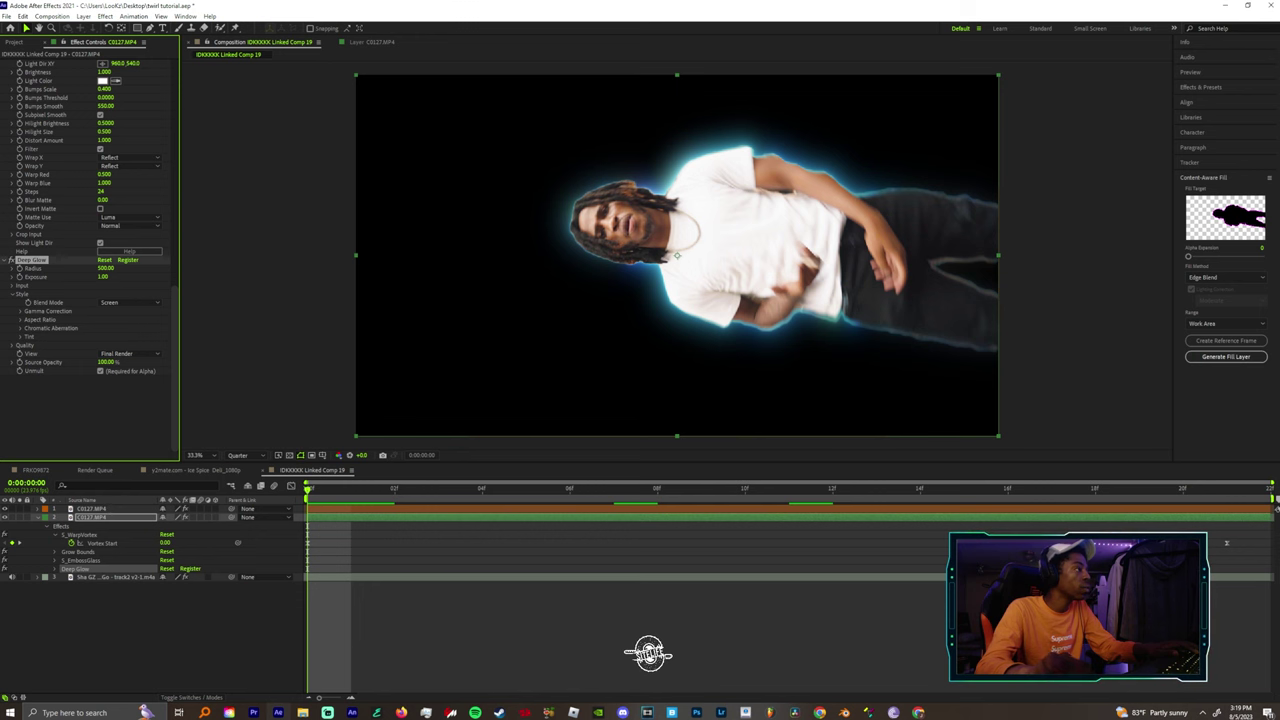
{"action": "left_click", "coordinate": [34, 269]}
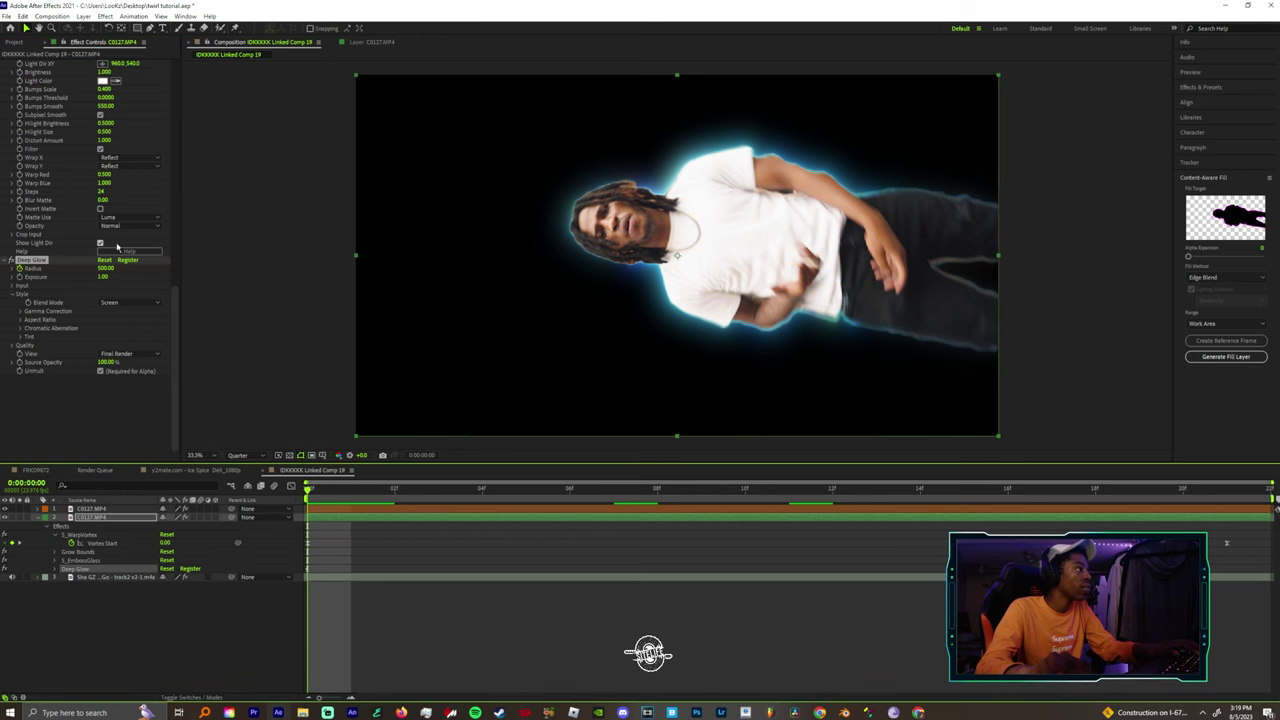
{"action": "key", "text": "space"}
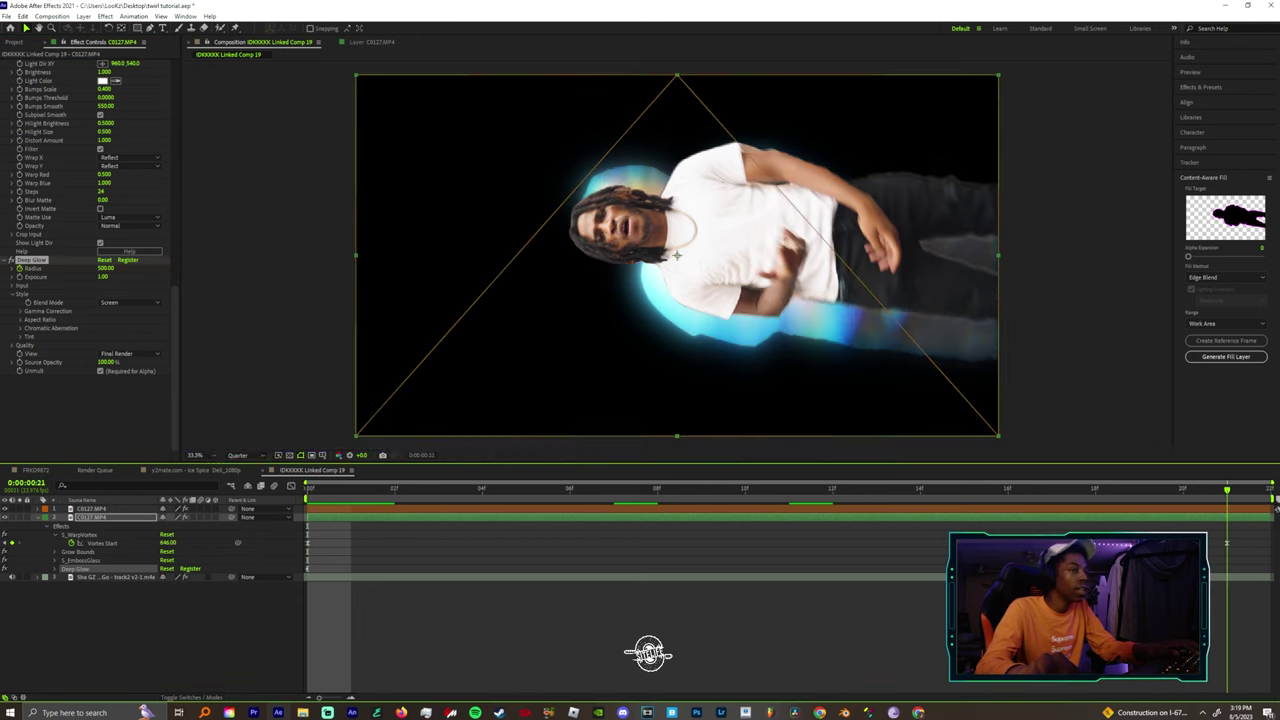
{"action": "left_click", "coordinate": [102, 270]}
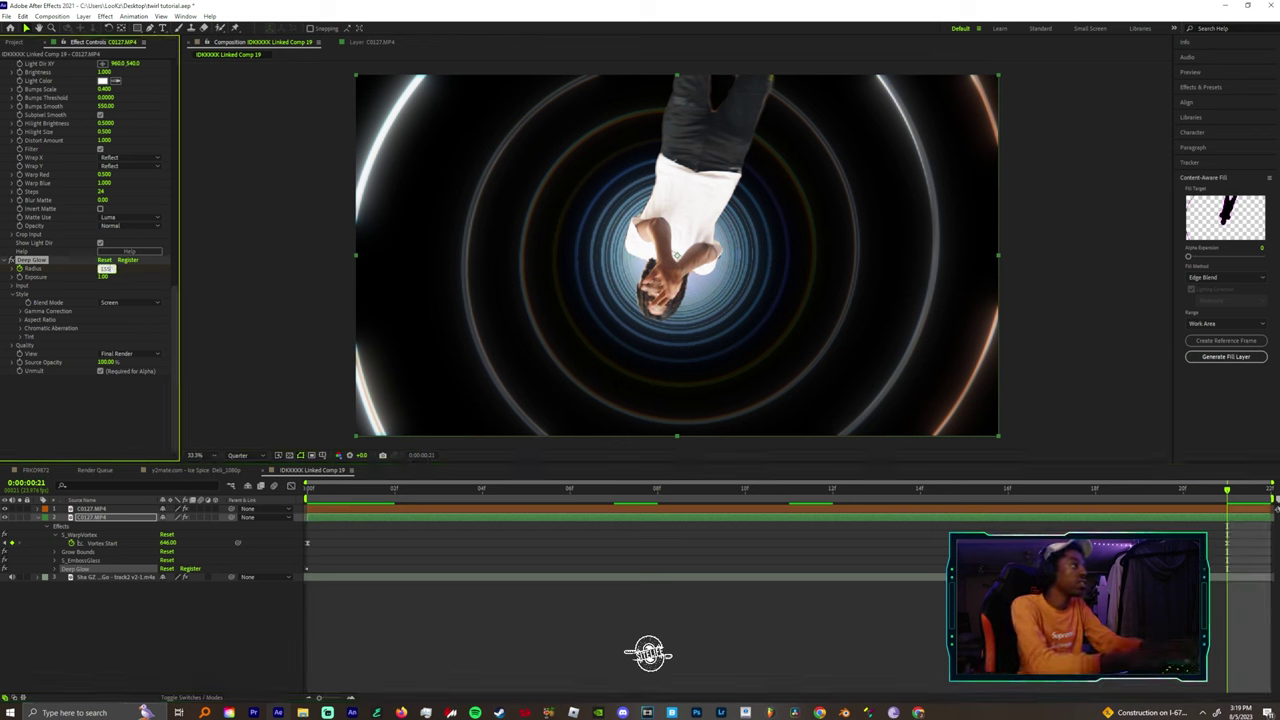
{"action": "key", "text": "Return"}
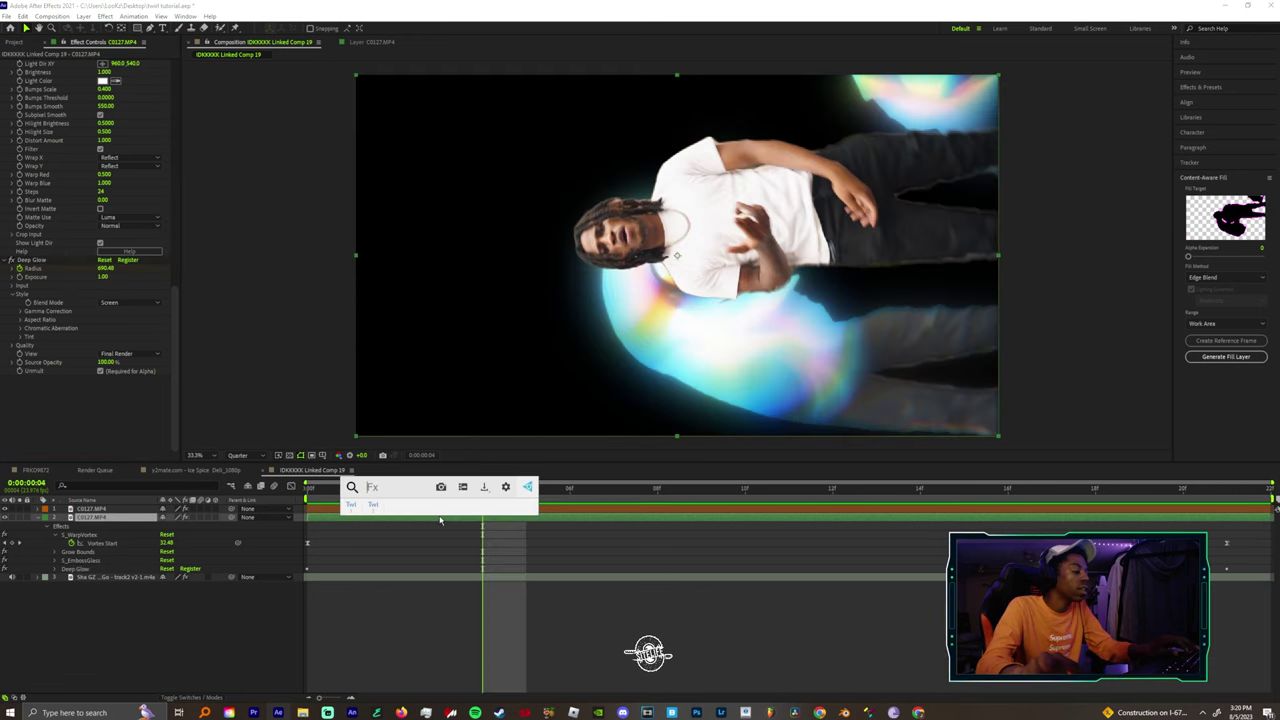
Add a second Deep Glow to the dancer layer.
{"action": "type", "text": "deep"}
{"action": "left_click", "coordinate": [440, 520]}
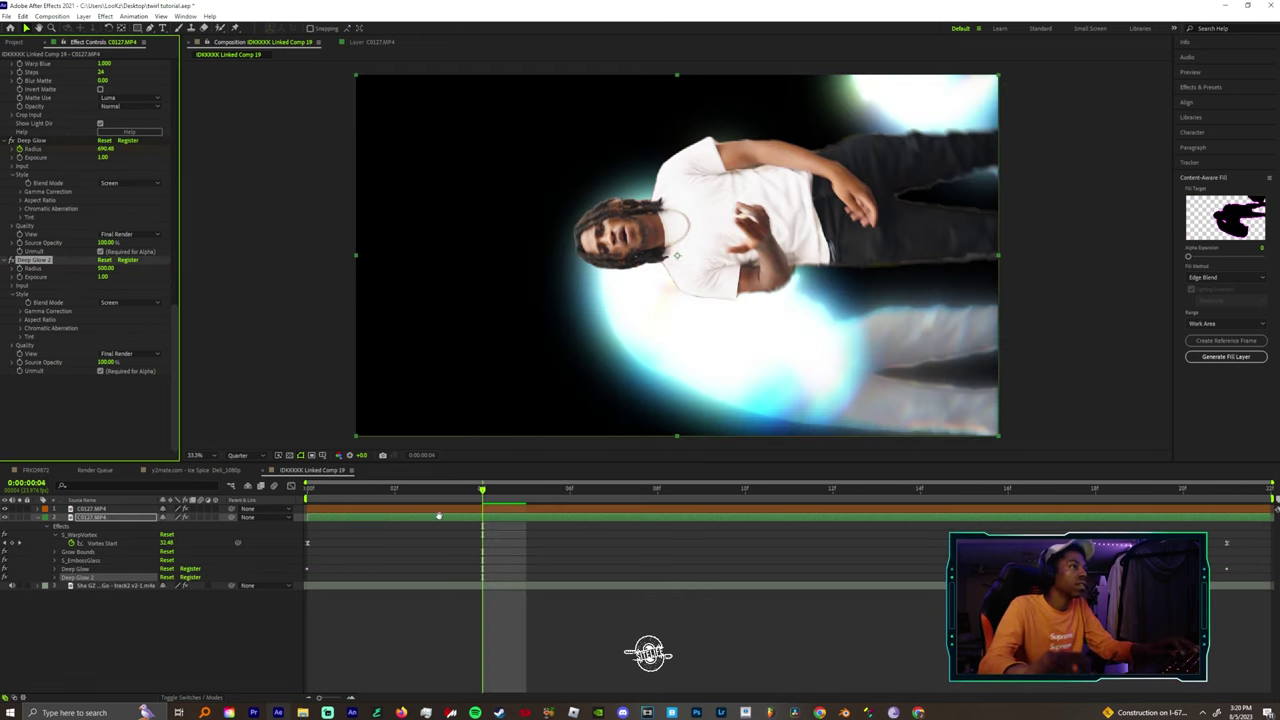
{"action": "key", "text": "Home"}
Apply S_Flicker, set its Amplitude to 0.6, and raise Red Amp.
{"action": "key", "text": "ctrl+space"}
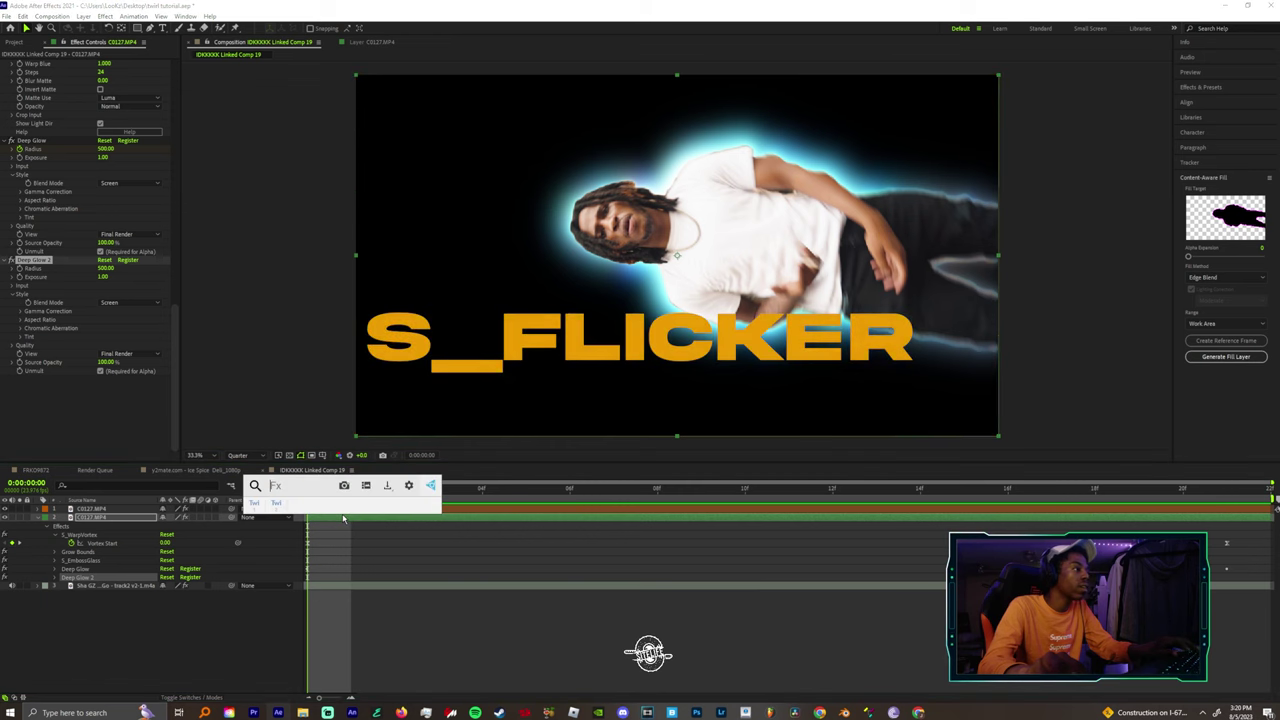
{"action": "type", "text": "f"}
{"action": "key", "text": "Down"}
{"action": "key", "text": "Down"}
{"action": "key", "text": "Down"}
{"action": "key", "text": "Down"}
{"action": "key", "text": "Down"}
{"action": "key", "text": "Down"}
{"action": "key", "text": "Down"}
{"action": "key", "text": "Down"}
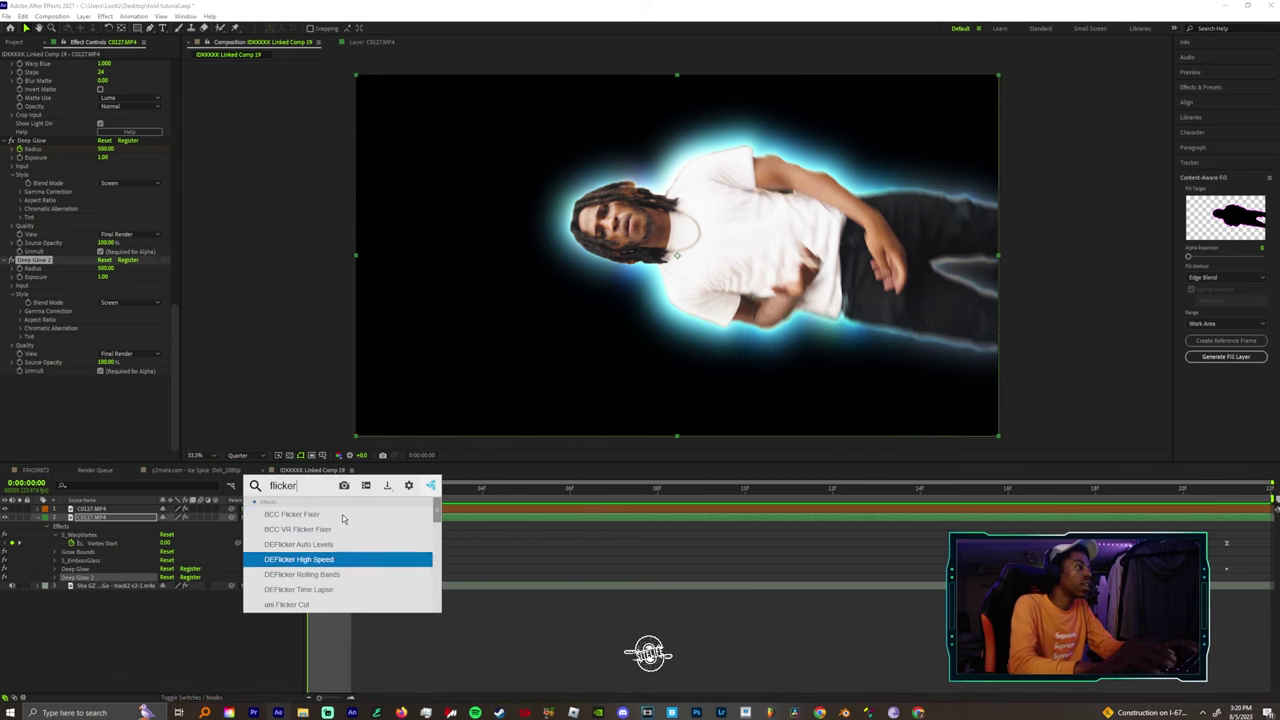
{"action": "key", "text": "Escape"}
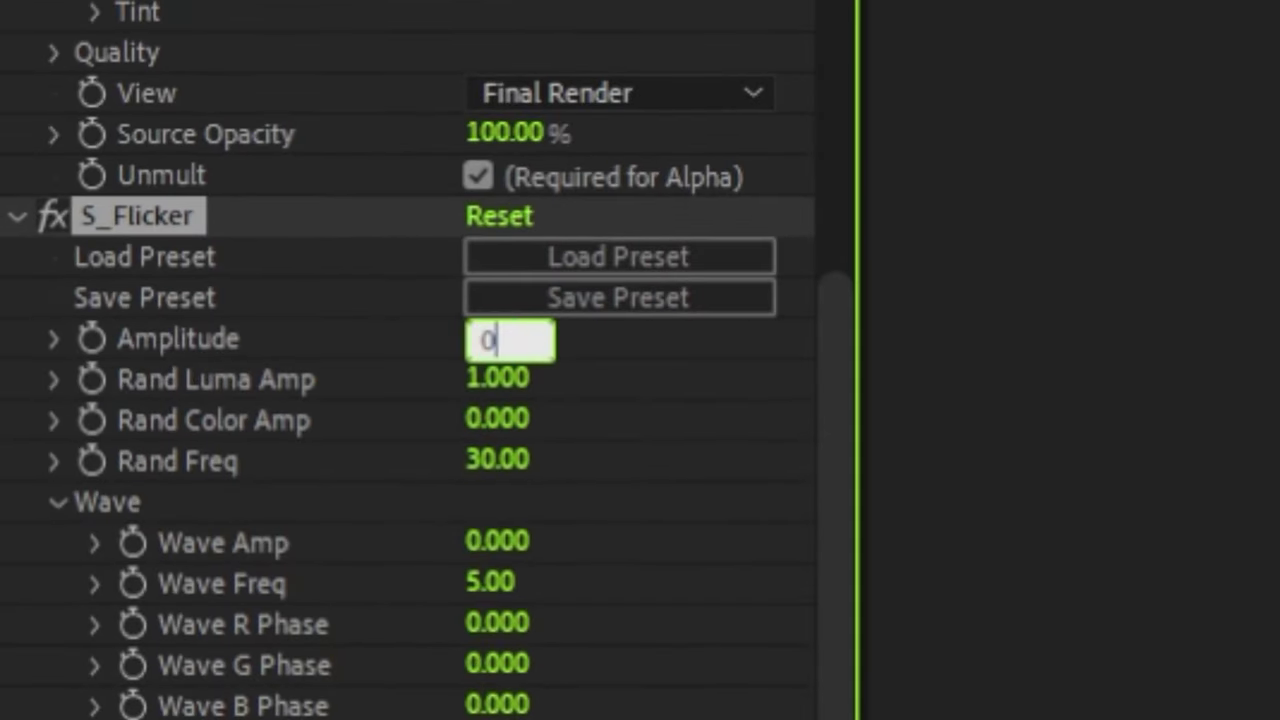
{"action": "type", "text": "0.5"}
{"action": "key", "text": "Return"}
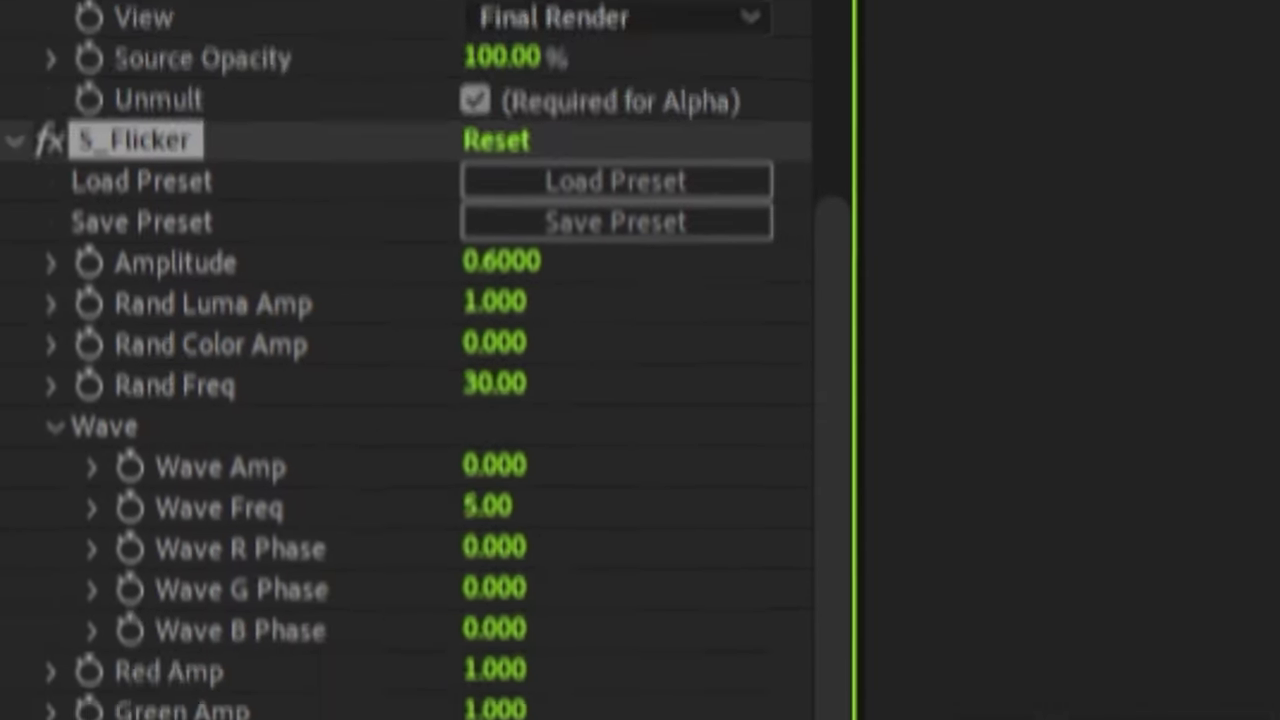
{"action": "left_click", "coordinate": [495, 268]}
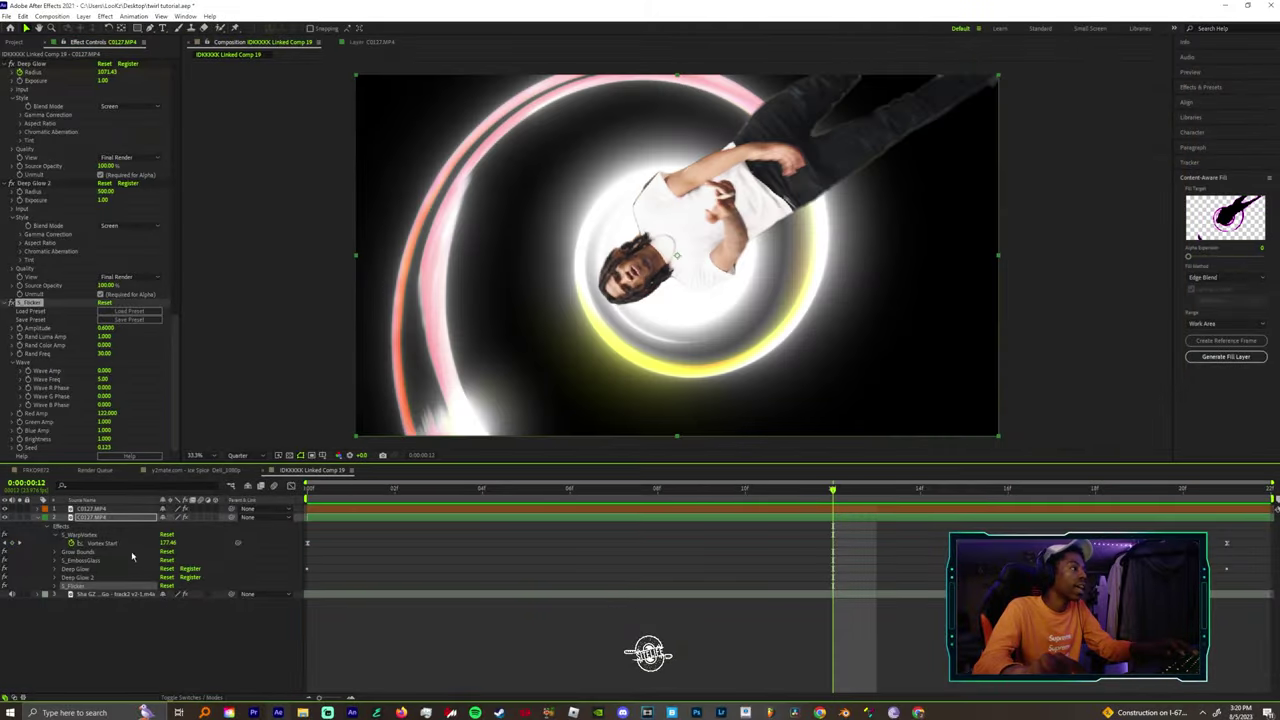
Apply RSMB Pro motion blur to the dancer layer and preview the result.
{"action": "key", "text": "ctrl+space"}
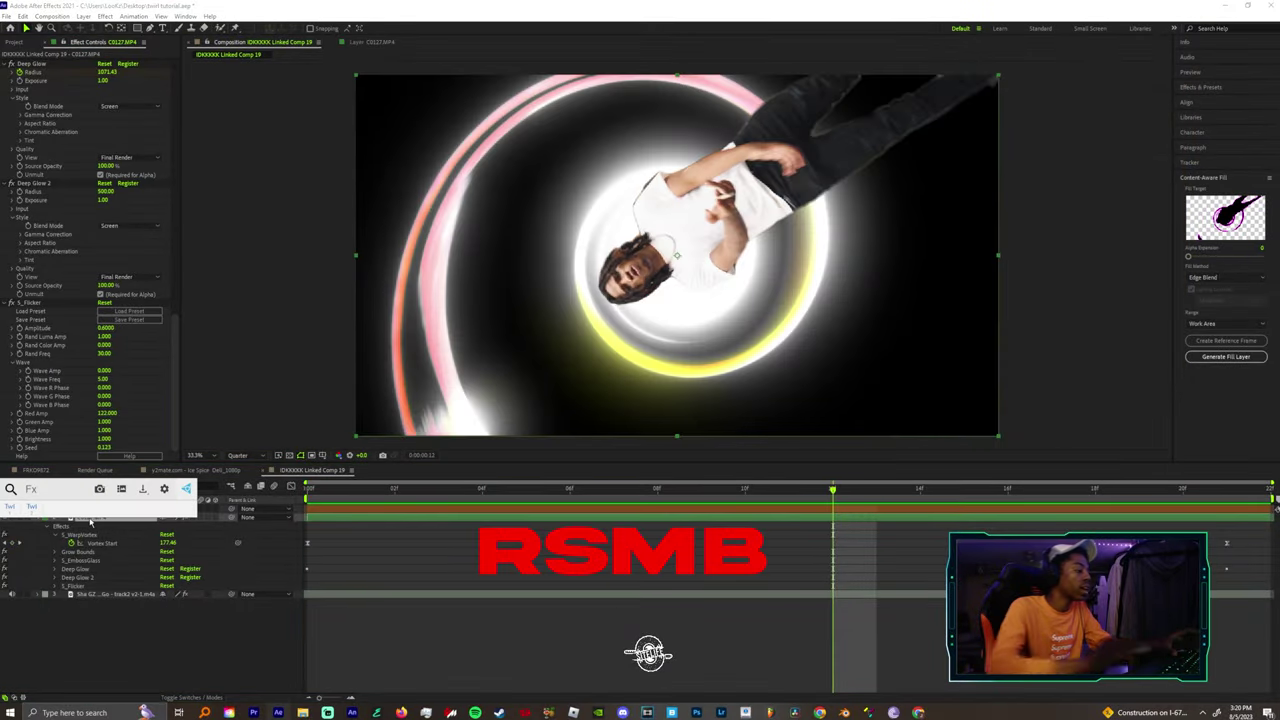
{"action": "type", "text": "rsmb"}
{"action": "key", "text": "Down"}
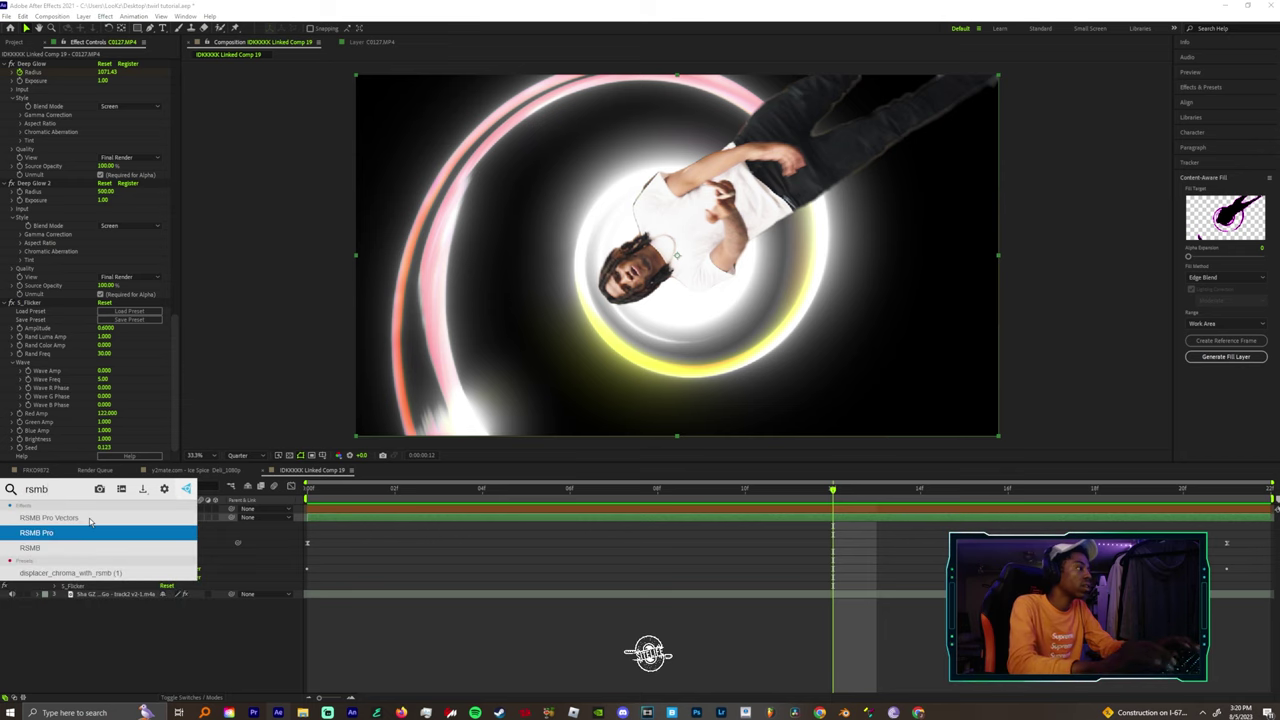
{"action": "key", "text": "Return"}
{"action": "key", "text": "space"}
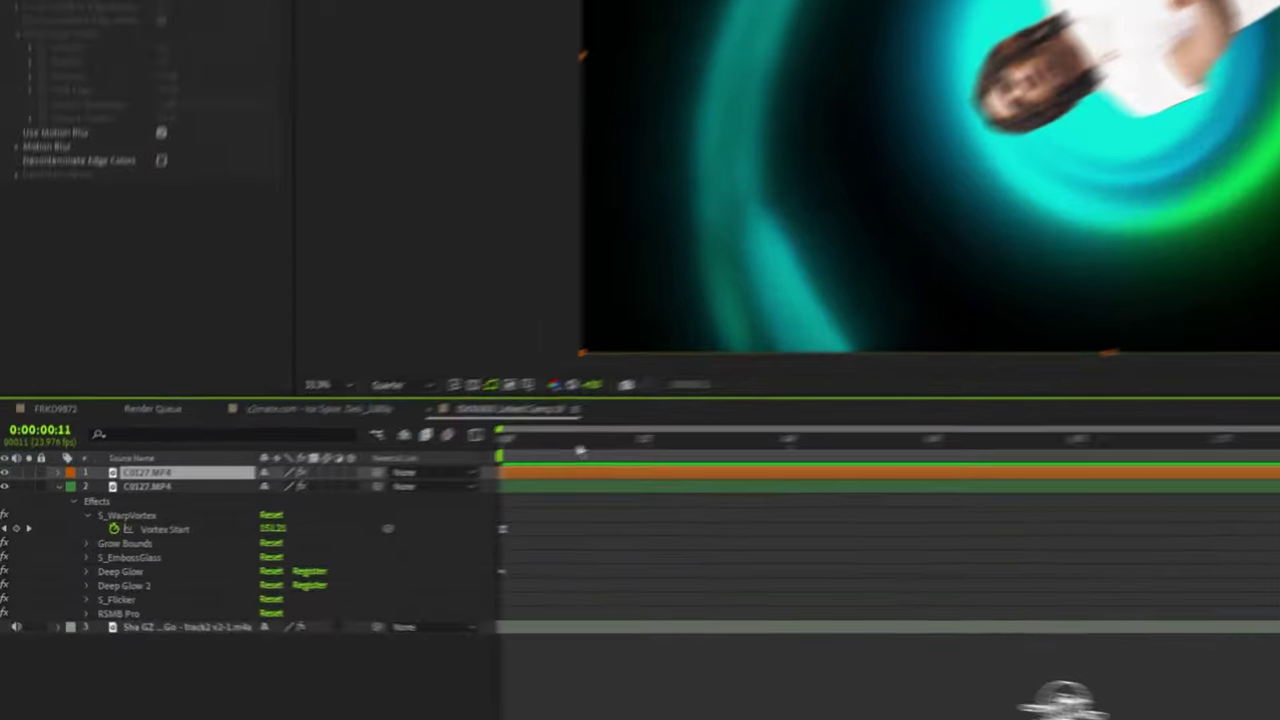
{"action": "key", "text": "space"}
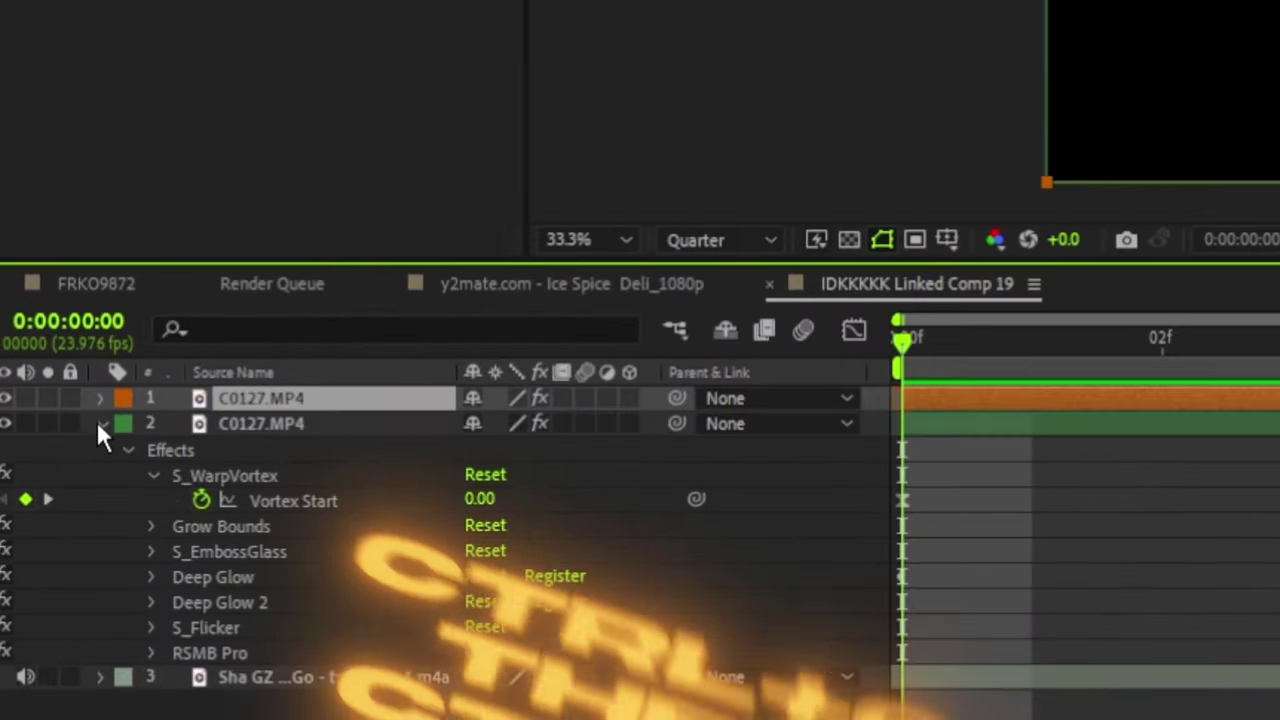
Copy the top C0127.MP4 layer and place the duplicate as layer 3, just above the audio.
{"action": "left_click", "coordinate": [102, 423]}
{"action": "left_click", "coordinate": [425, 421]}
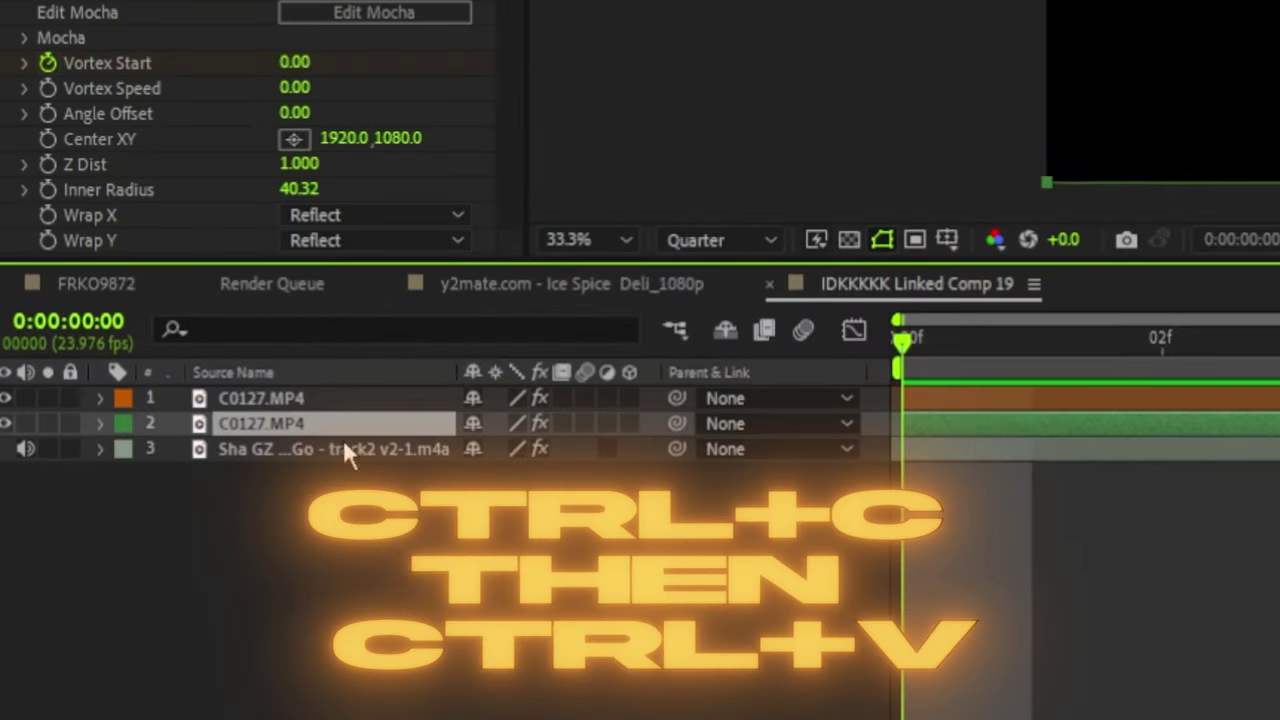
{"action": "left_click", "coordinate": [273, 399]}
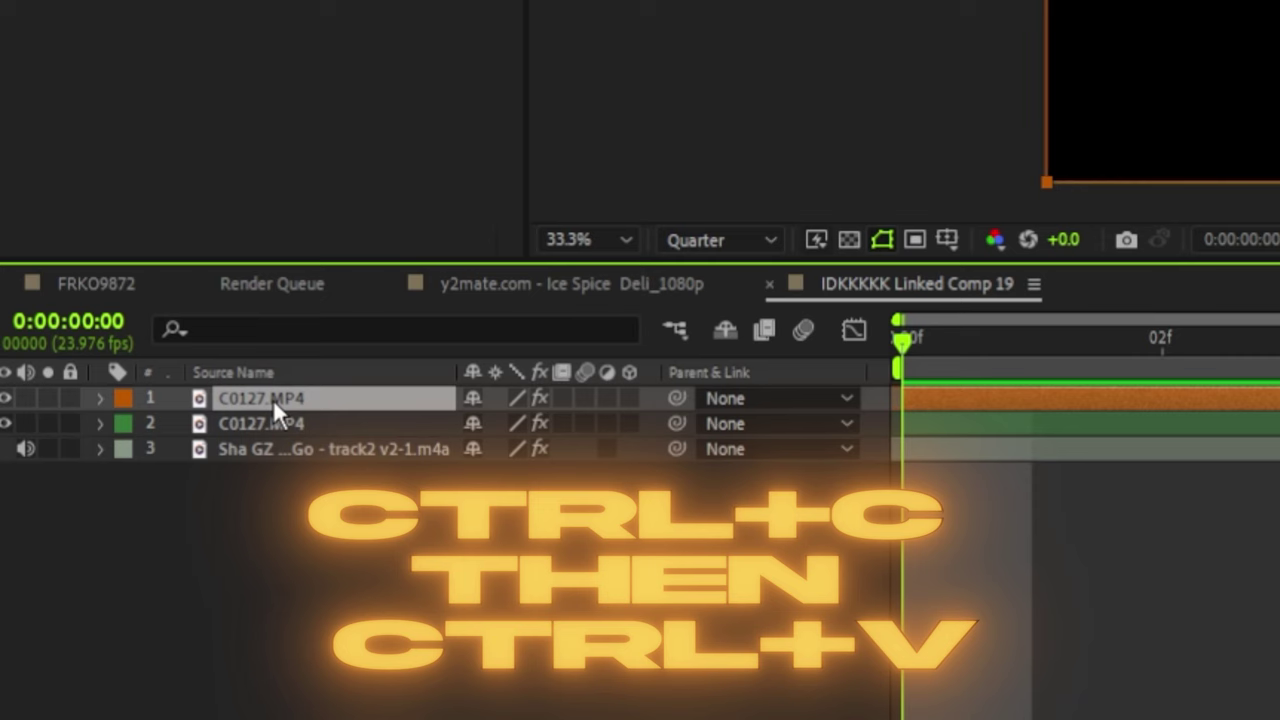
{"action": "key", "text": "ctrl+c"}
{"action": "key", "text": "ctrl+v"}
{"action": "left_click_drag", "start_coordinate": [273, 399], "coordinate": [282, 463]}
{"action": "left_click", "coordinate": [282, 465]}
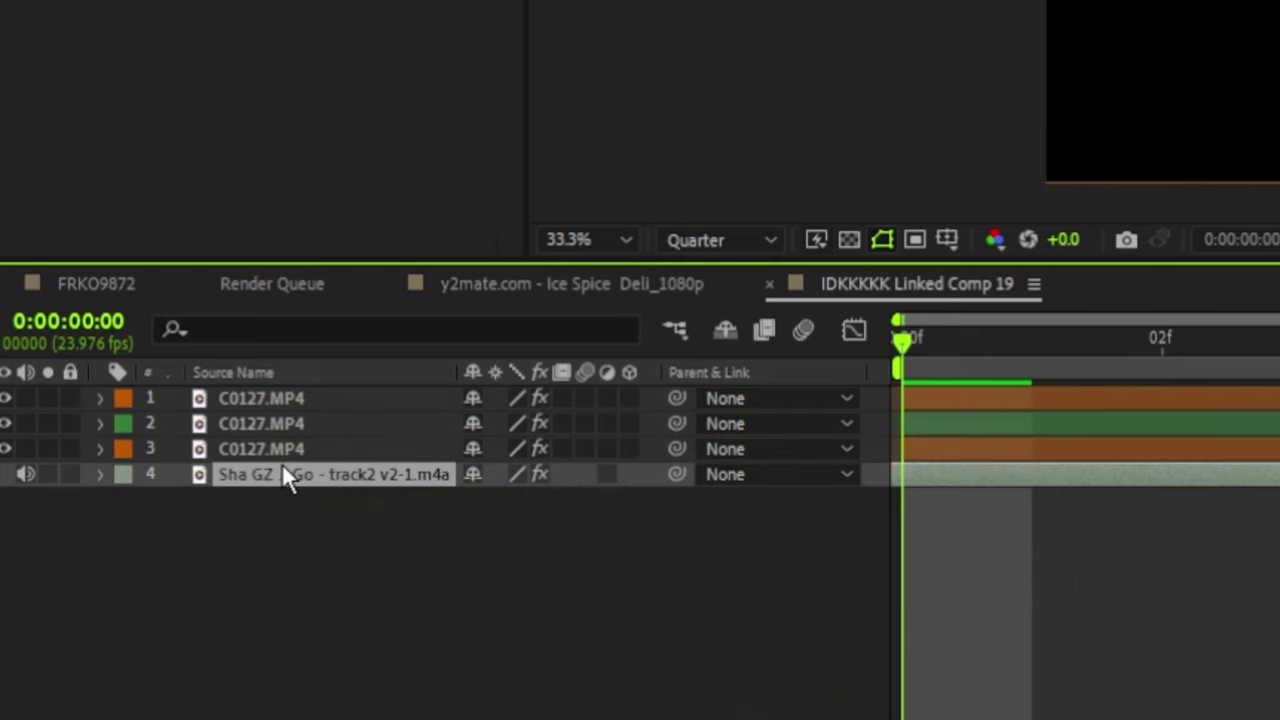
{"action": "left_click", "coordinate": [224, 448]}
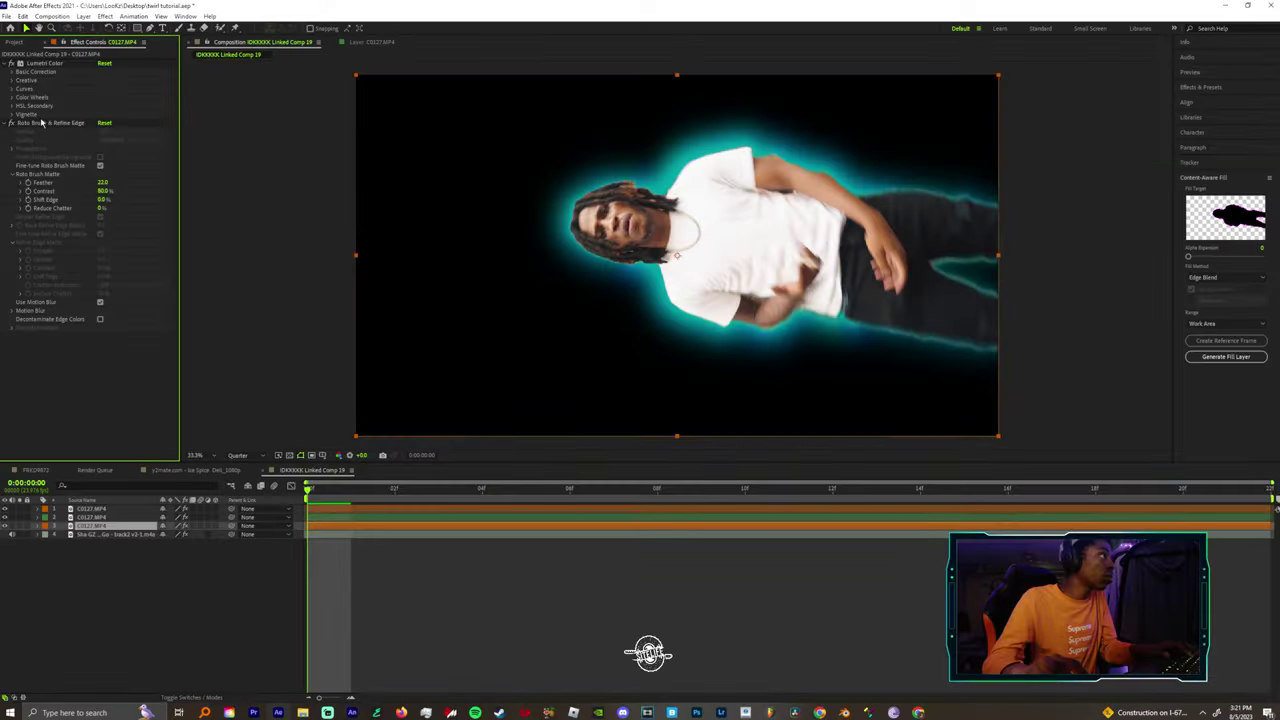
Delete Roto Brush & Refine Edge from the third C0127.MP4 copy and preview the restored street background.
{"action": "key", "text": "Delete"}
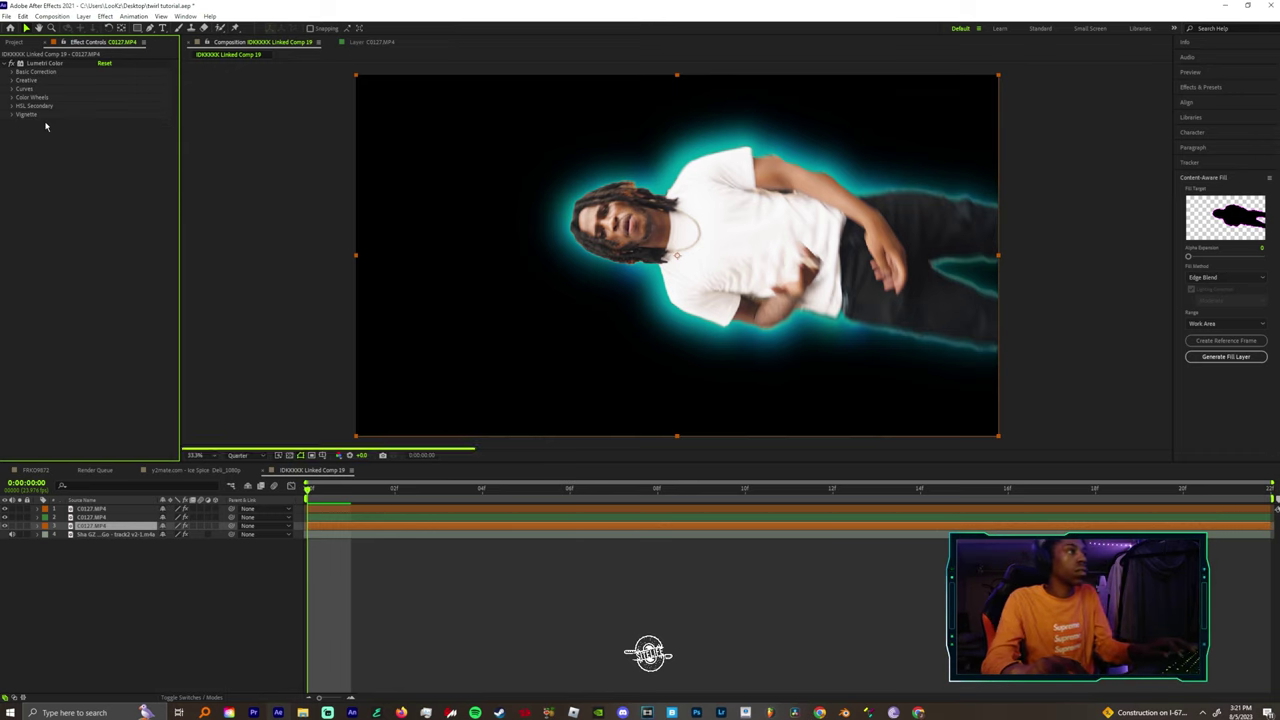
{"action": "key", "text": "space"}
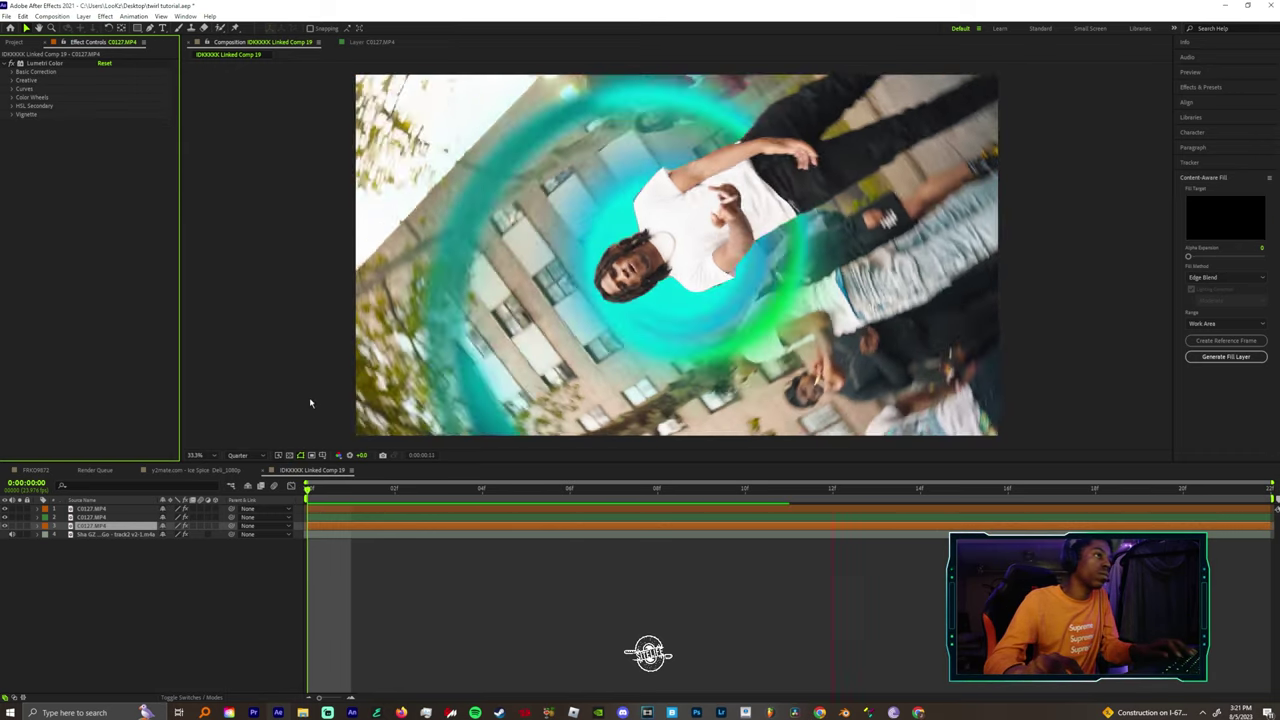